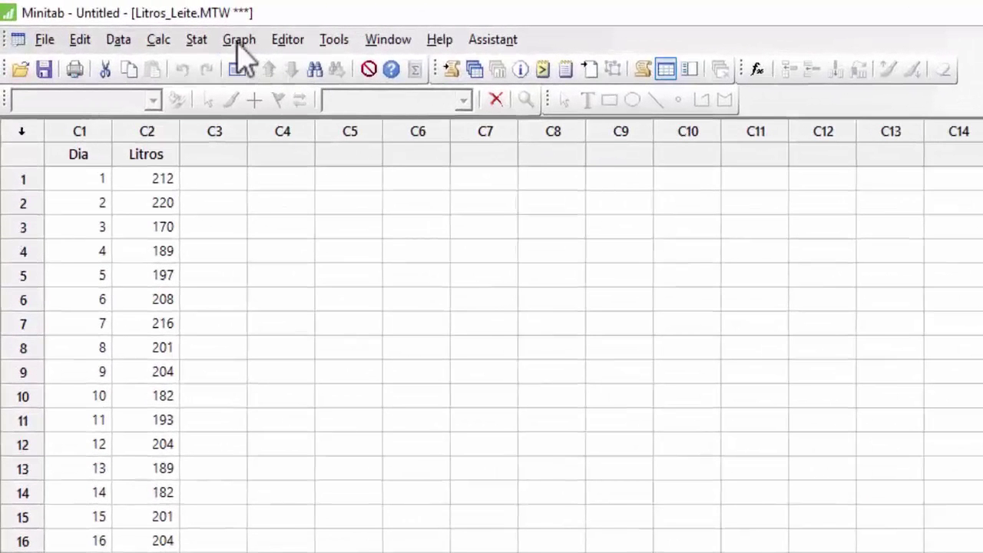
Create a simple time series plot of the Litros column.
click(163, 27)
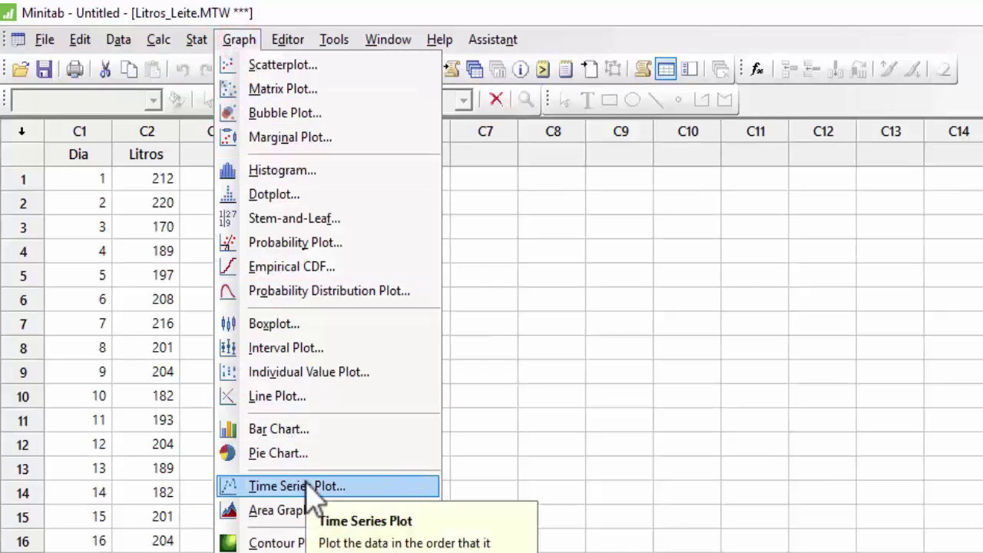
click(308, 485)
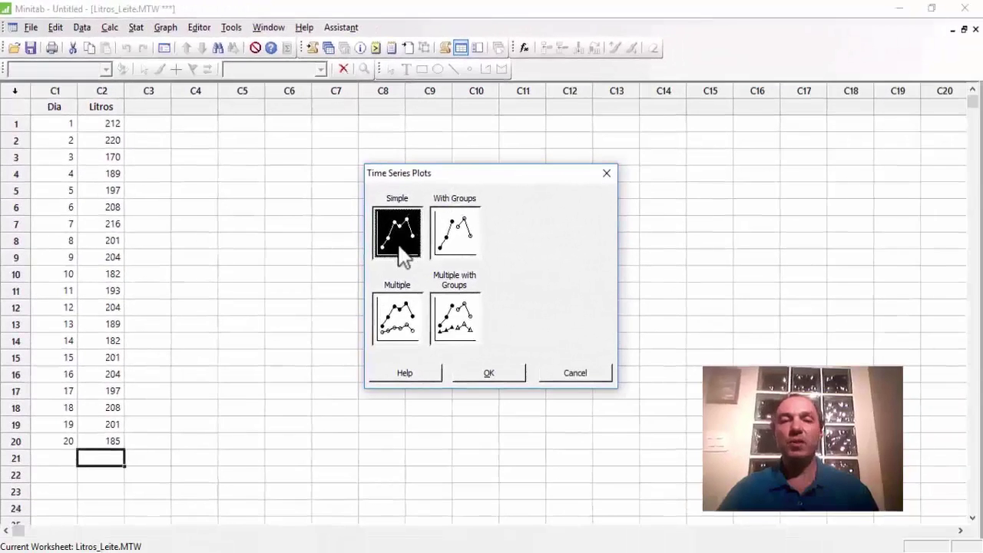
click(500, 376)
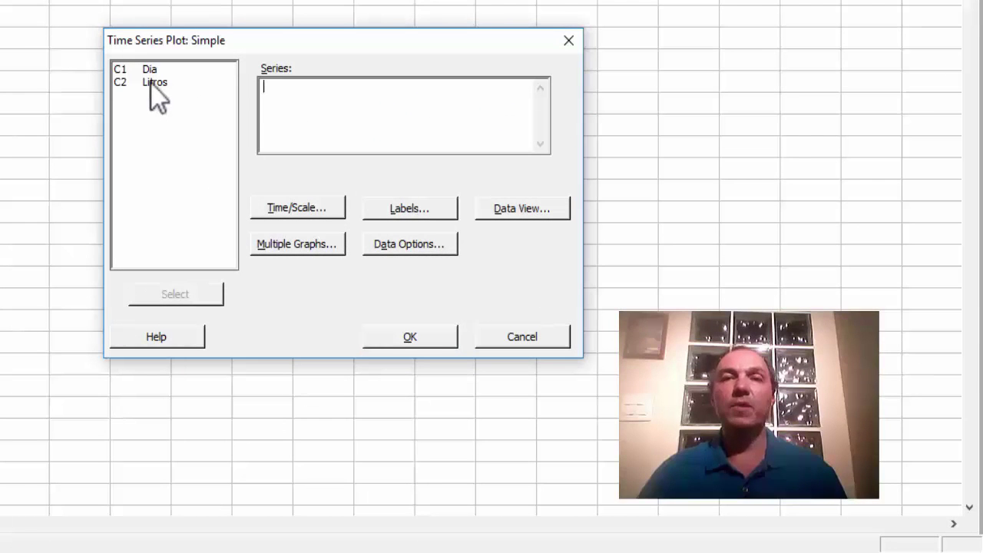
click(152, 82)
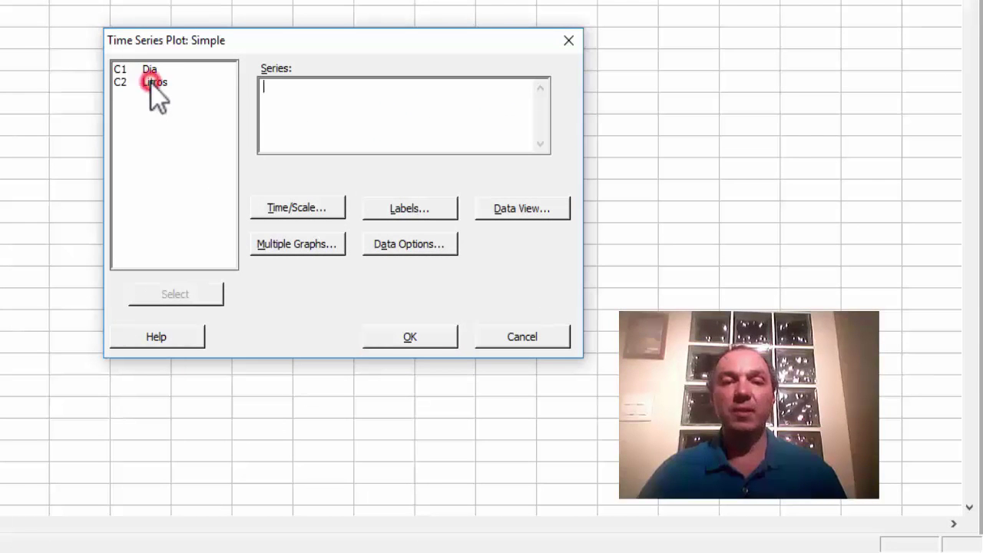
click(168, 296)
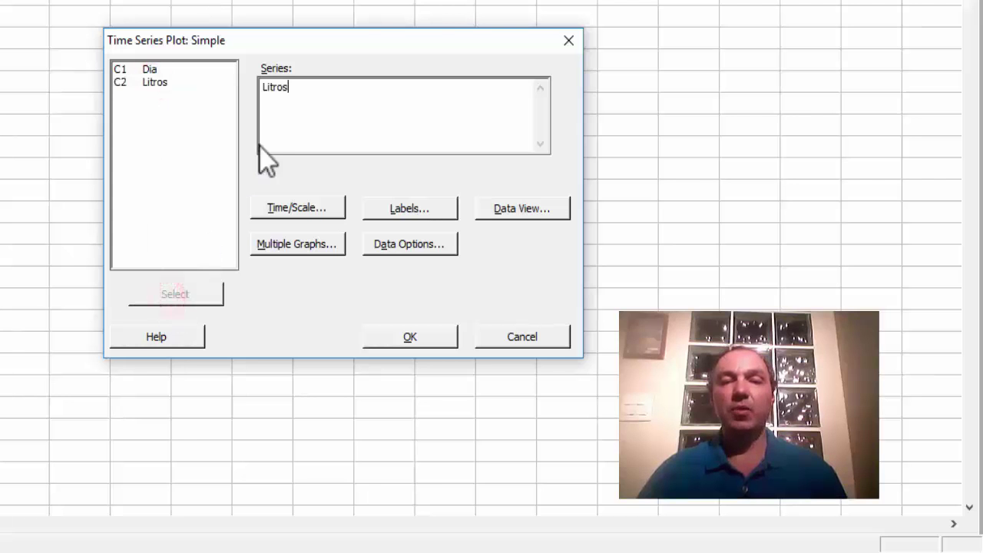
click(433, 338)
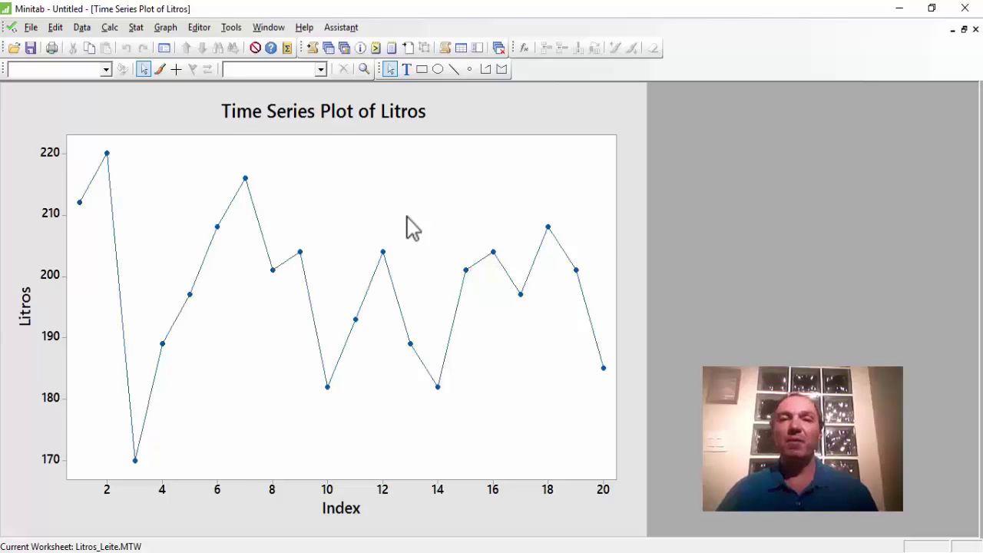
Set up Single Exponential Smoothing for the Litros variable with a specified smoothing weight of 0,2 instead of Optimal ARIMA.
click(136, 28)
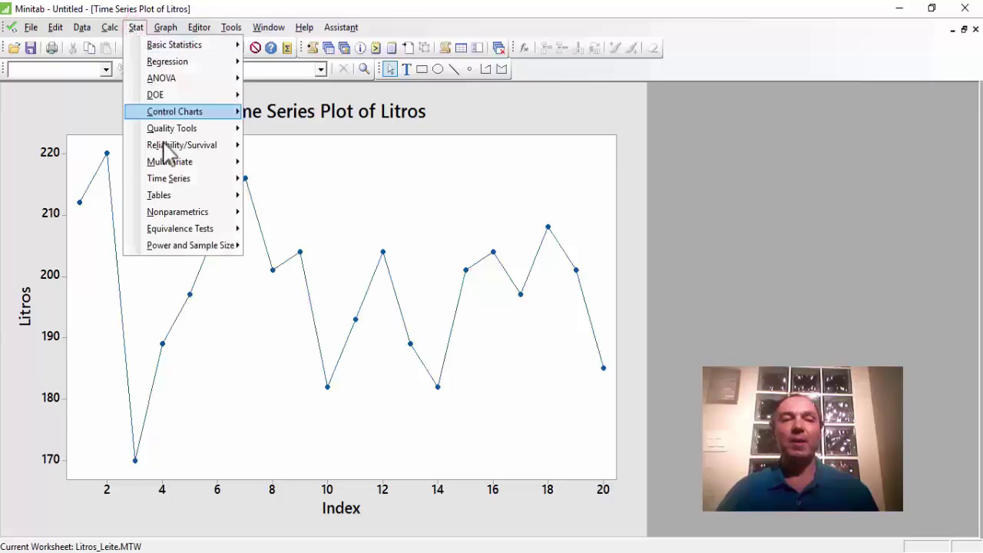
mouse_move(177, 182)
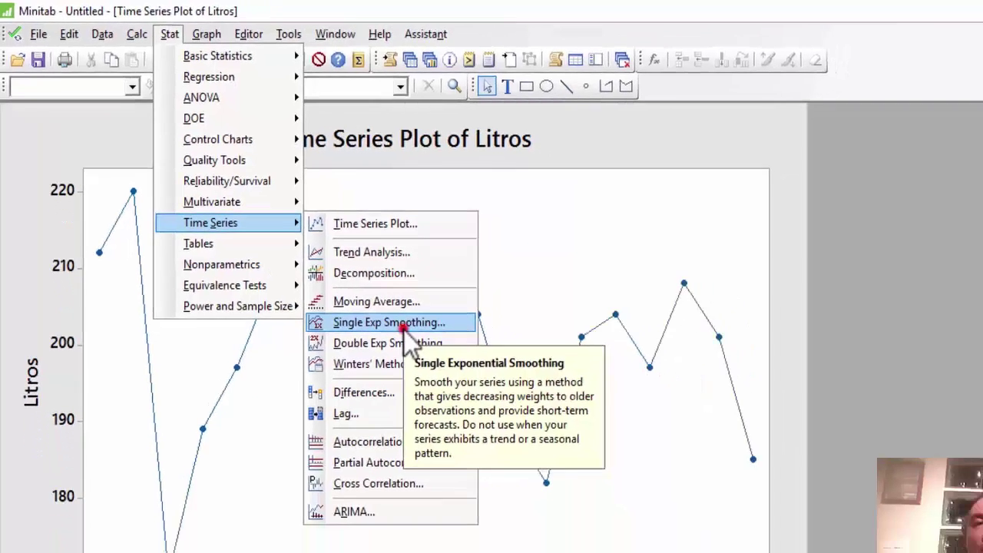
click(465, 379)
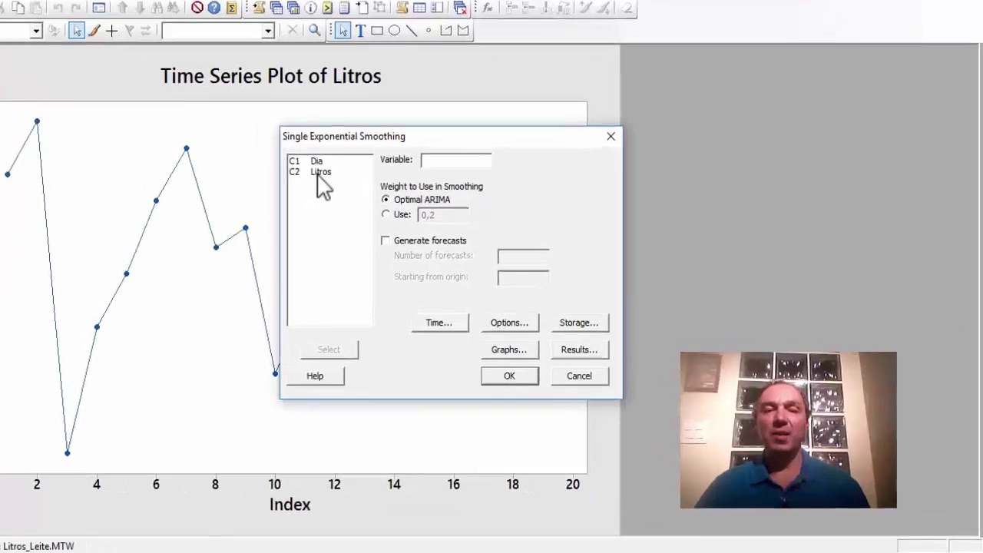
click(366, 201)
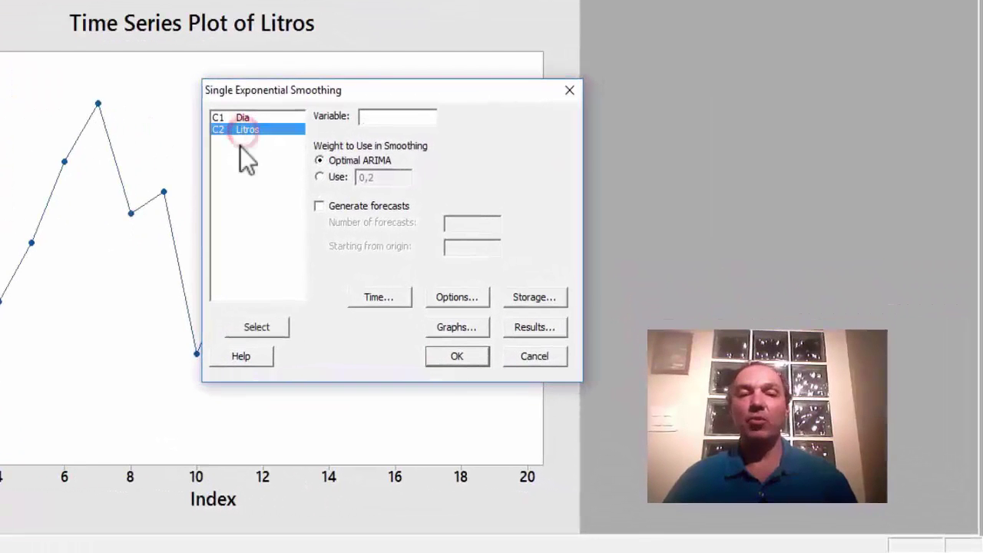
click(257, 328)
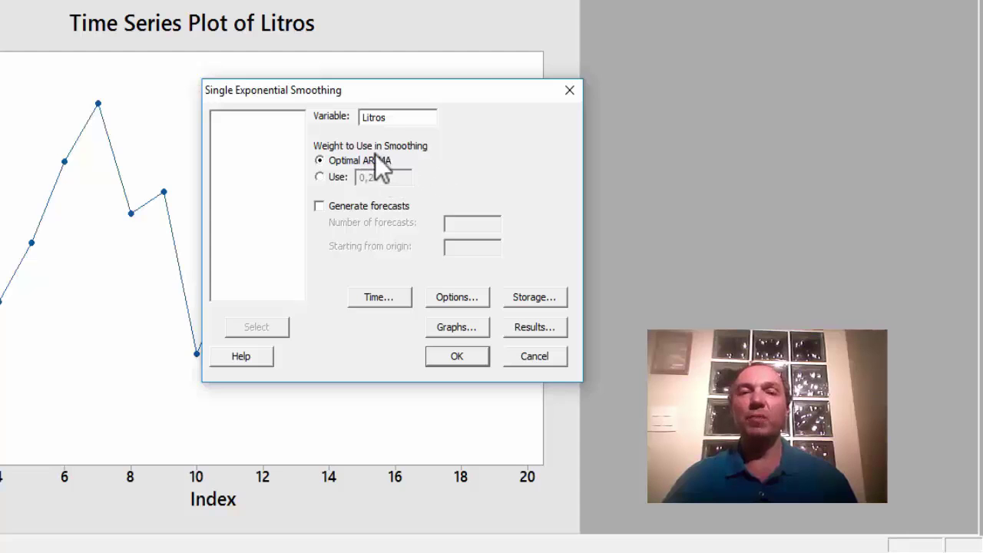
click(320, 177)
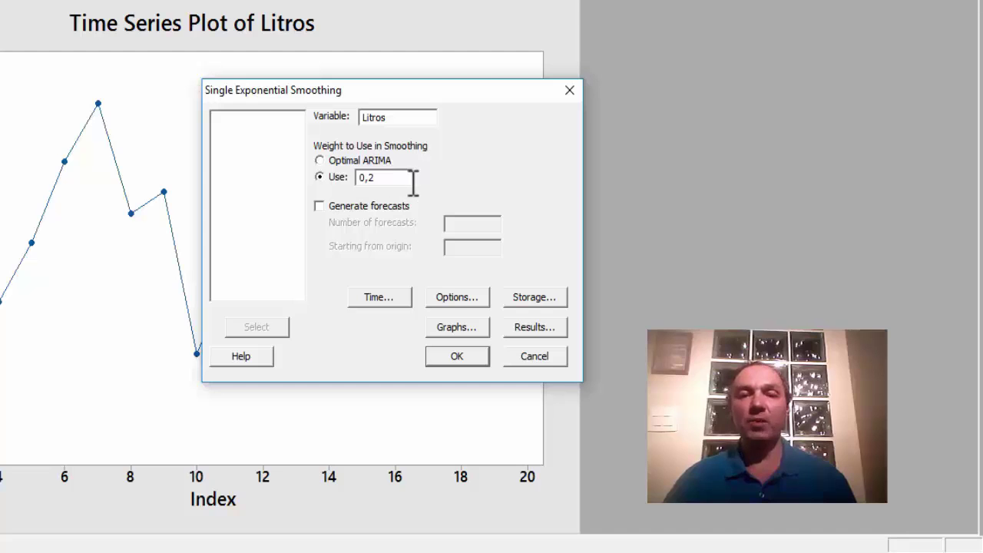
Enable generation of 3 forecasts with the starting origin left blank, and accept the storage settings with nothing selected.
click(318, 206)
click(461, 222)
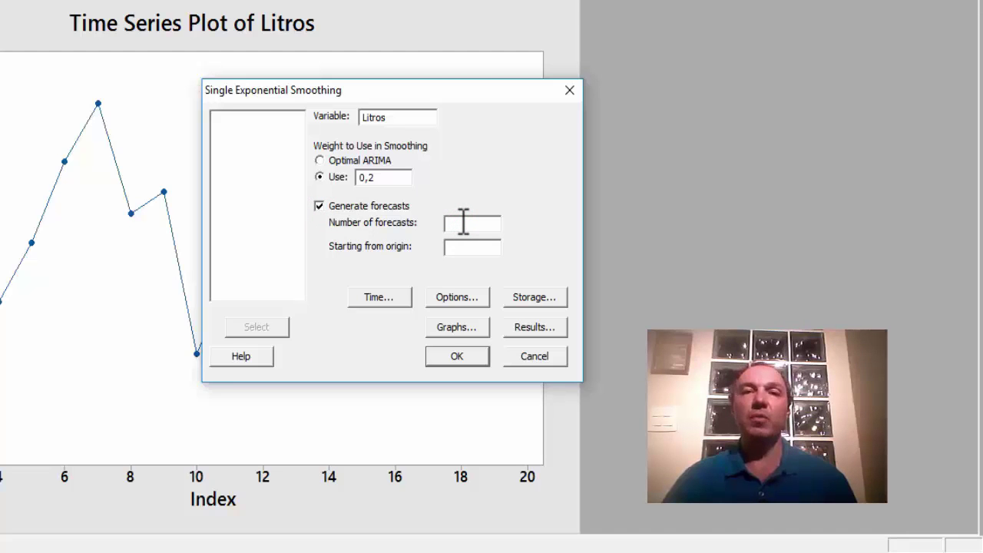
text(3)
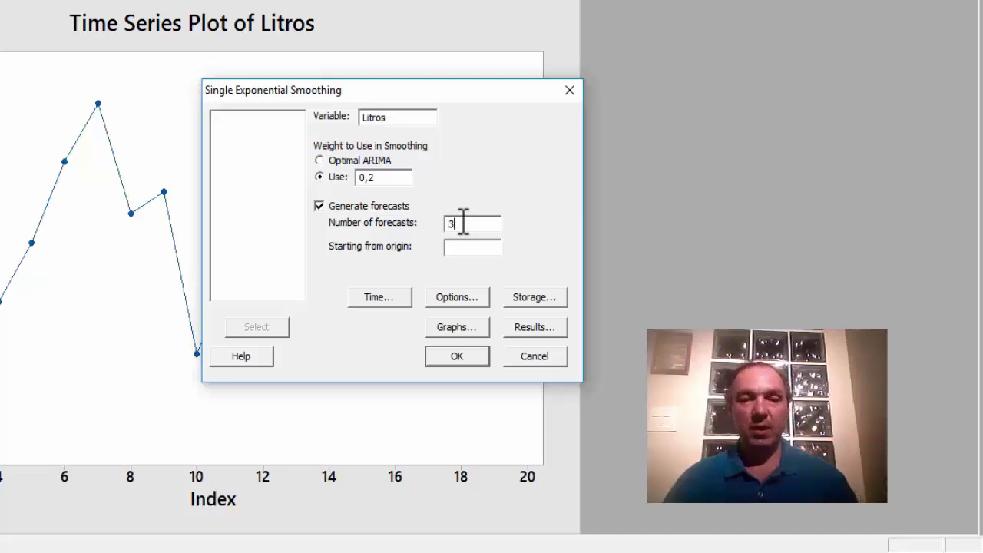
click(468, 248)
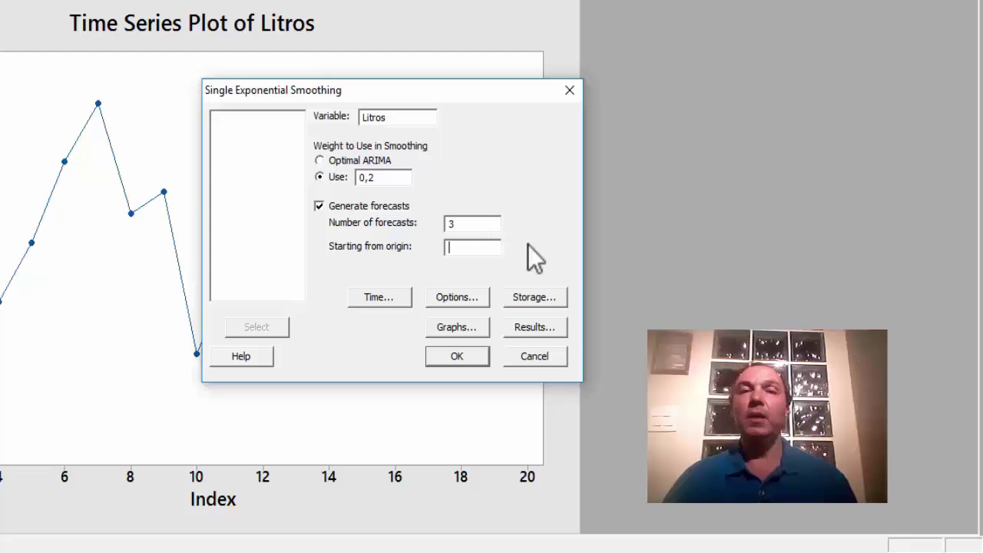
click(534, 298)
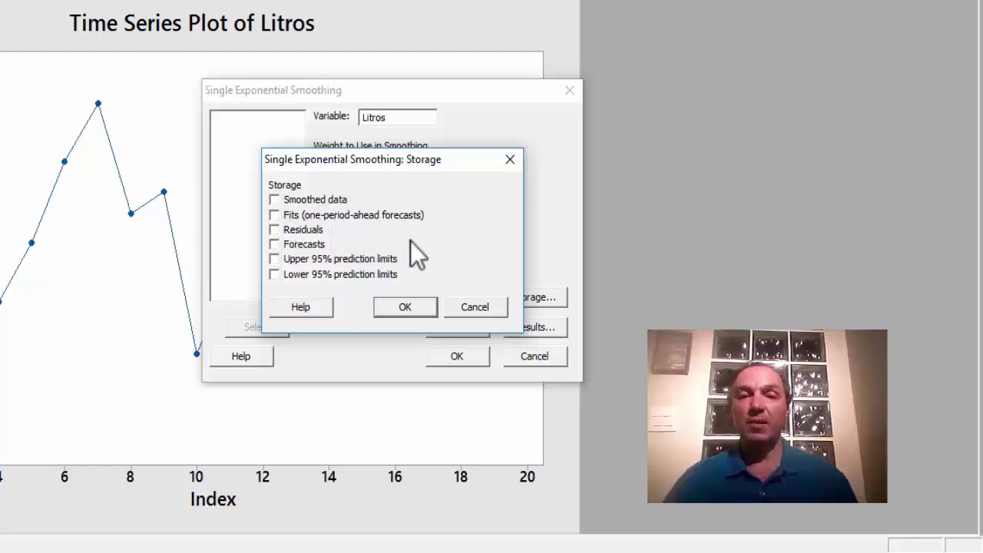
click(407, 307)
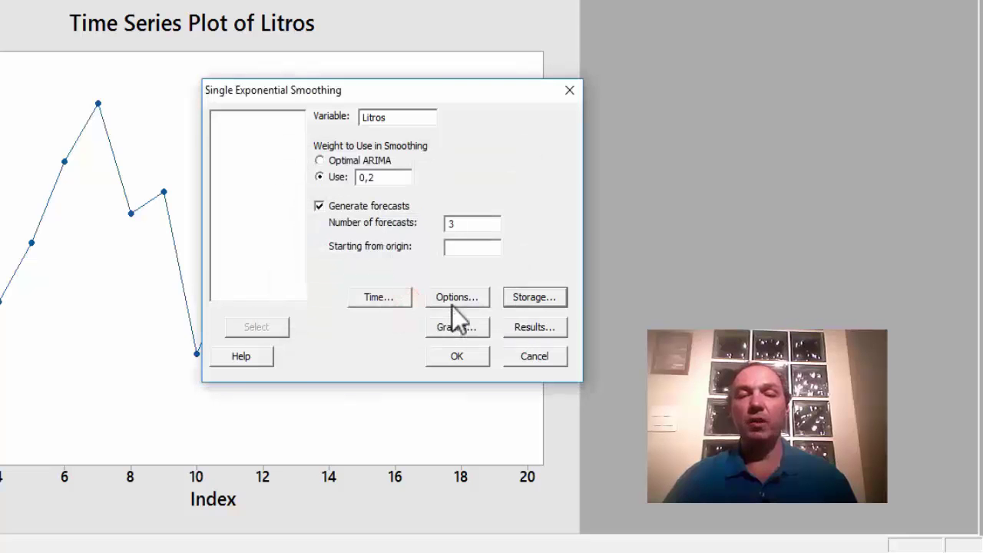
Base the initial smoothed value on the average of the first 10 observations, and generate the smoothing plot before minimizing it.
click(451, 298)
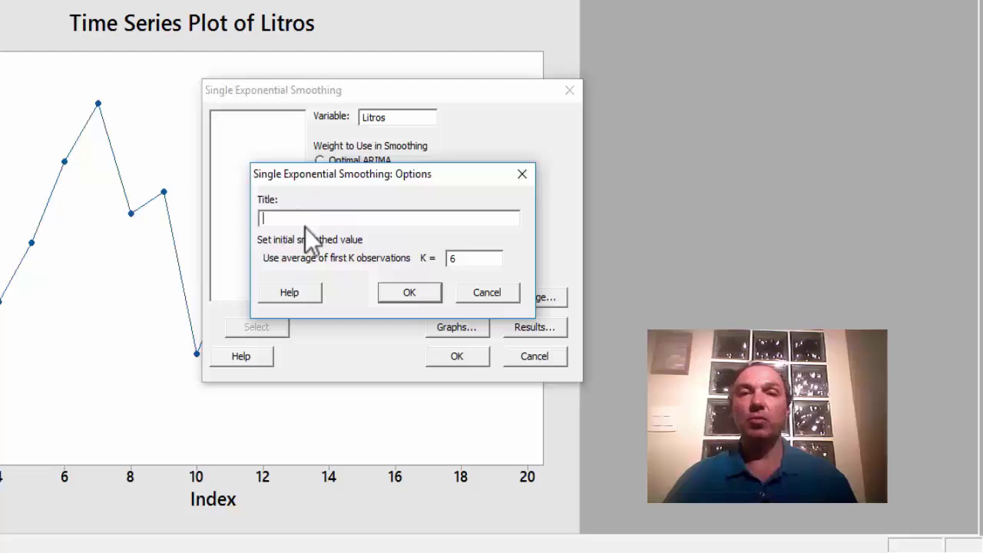
click(457, 258)
drag(458, 258, 441, 257)
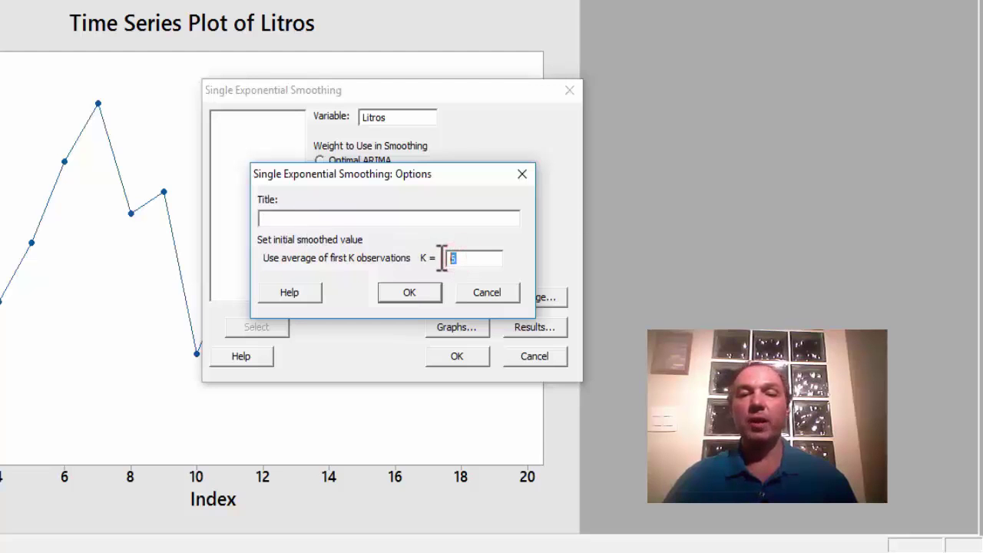
key(BackSpace)
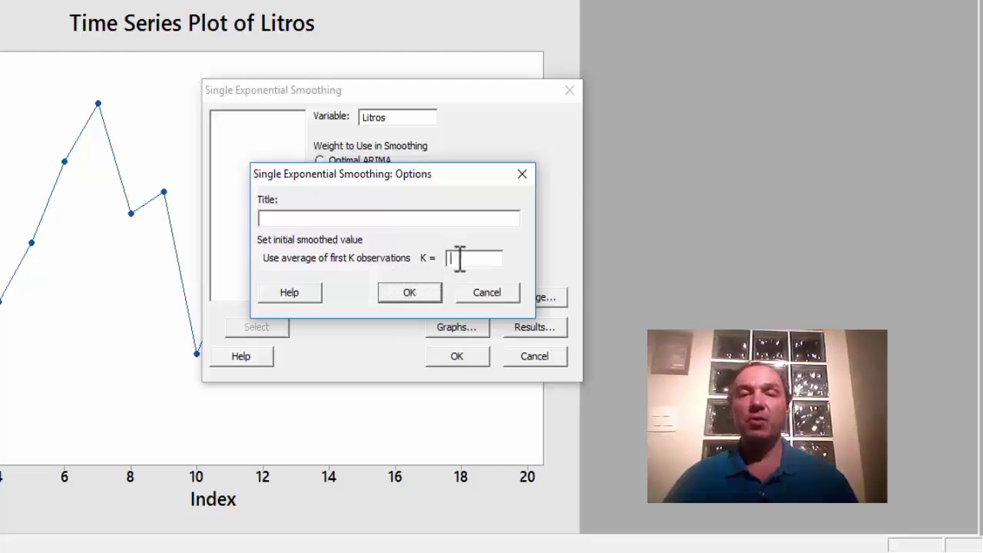
text(10)
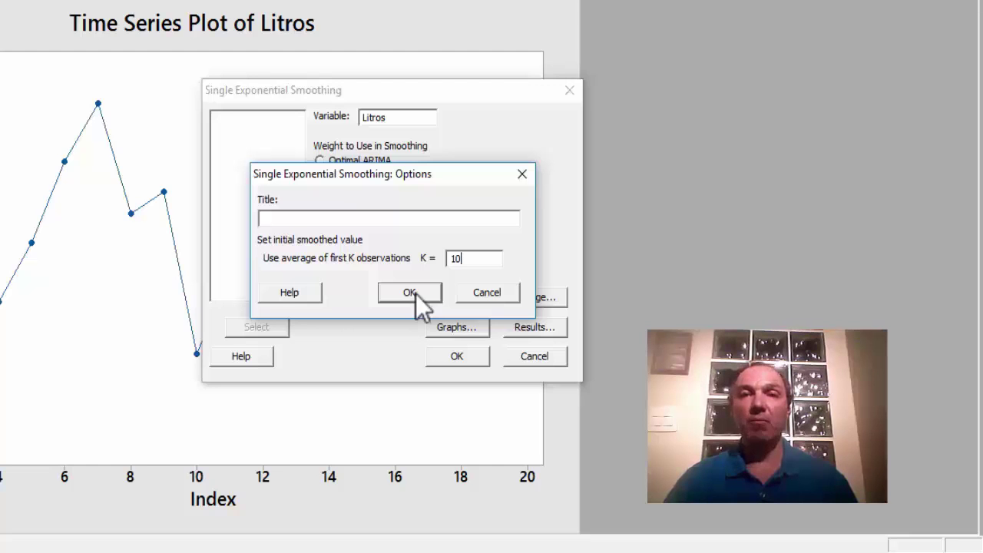
click(415, 294)
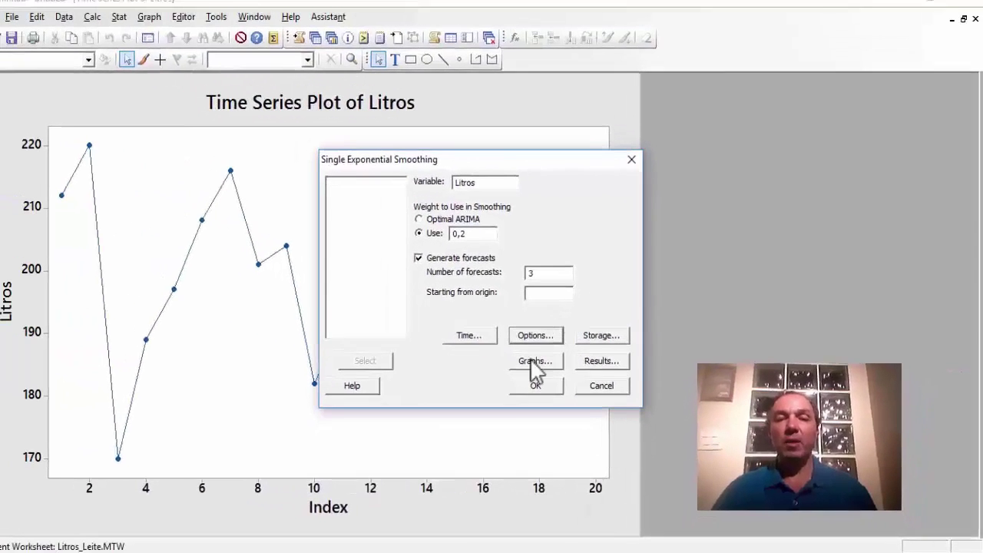
click(535, 384)
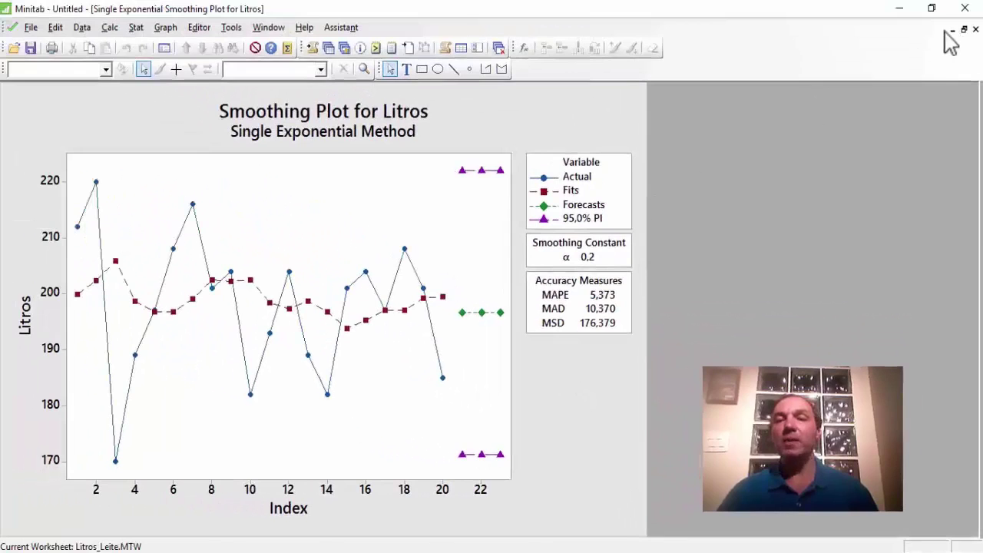
click(952, 29)
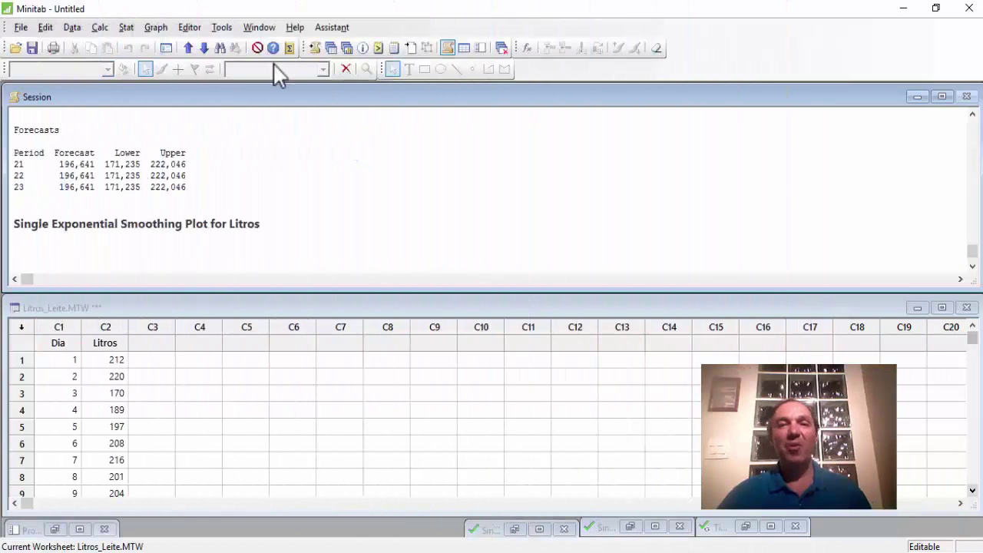
Rerun Single Exponential Smoothing on Litros with the Optimal ARIMA weight and minimize the resulting plot.
click(126, 28)
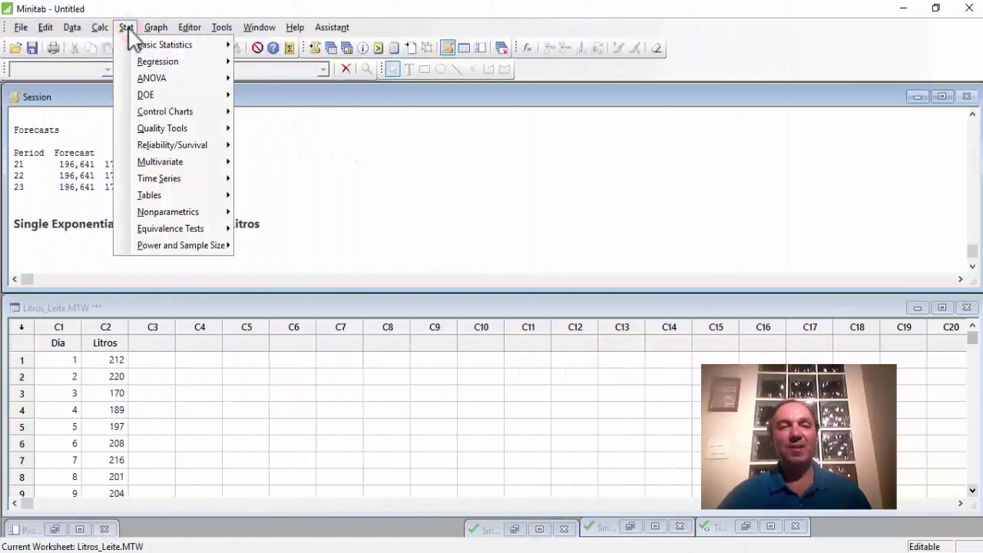
mouse_move(179, 184)
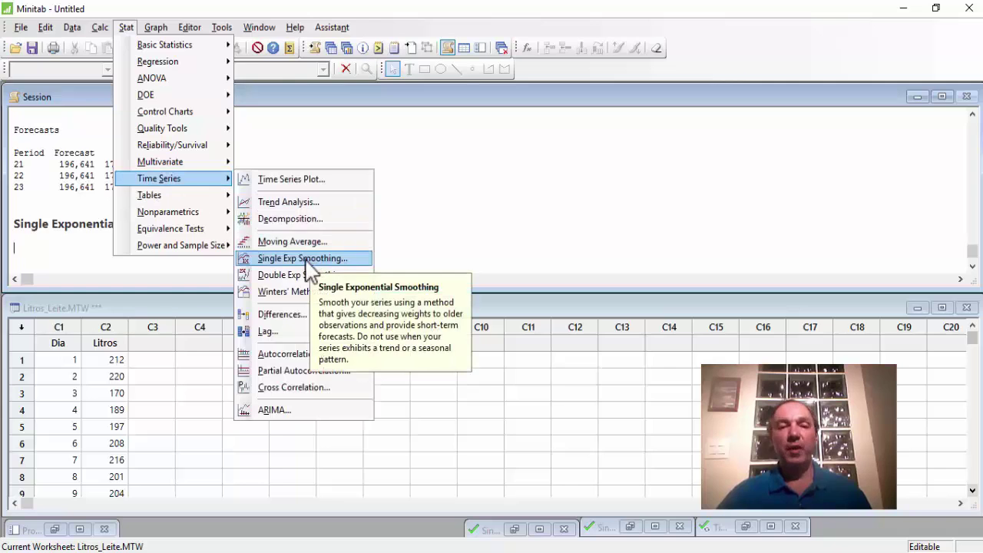
click(307, 260)
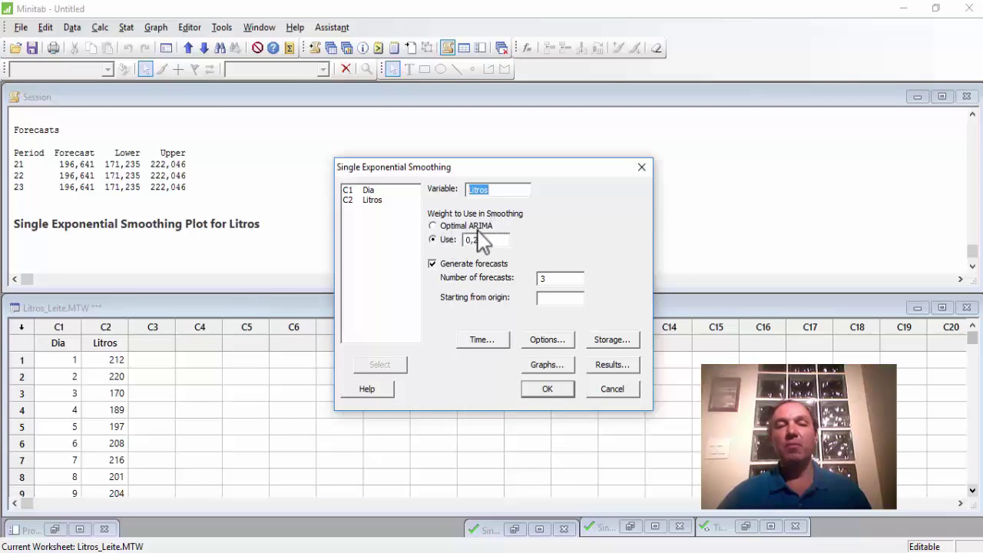
click(432, 226)
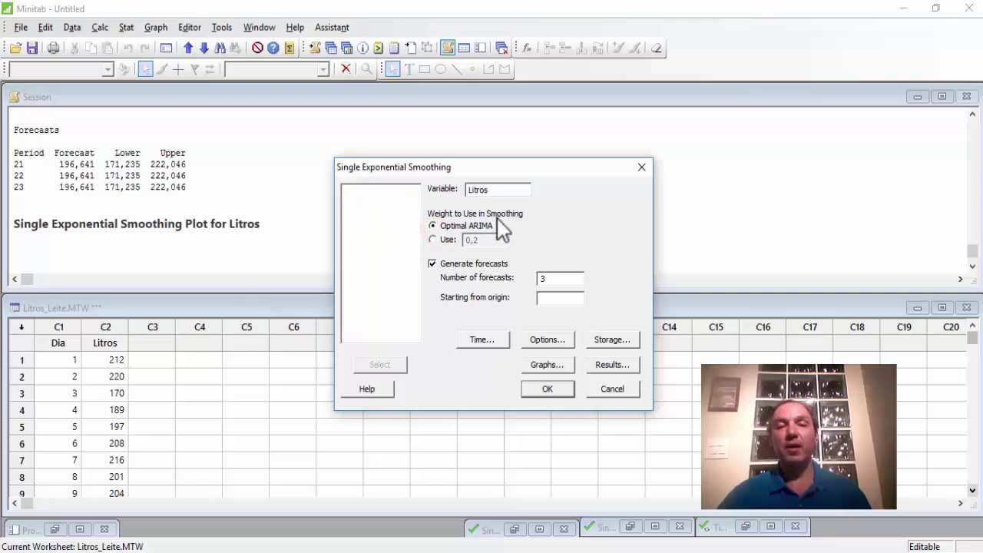
click(559, 390)
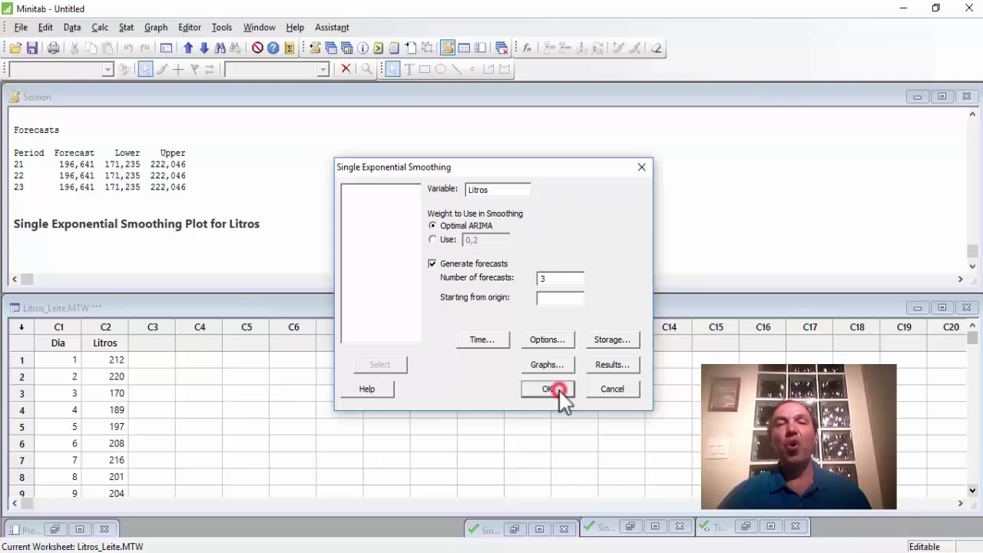
click(391, 199)
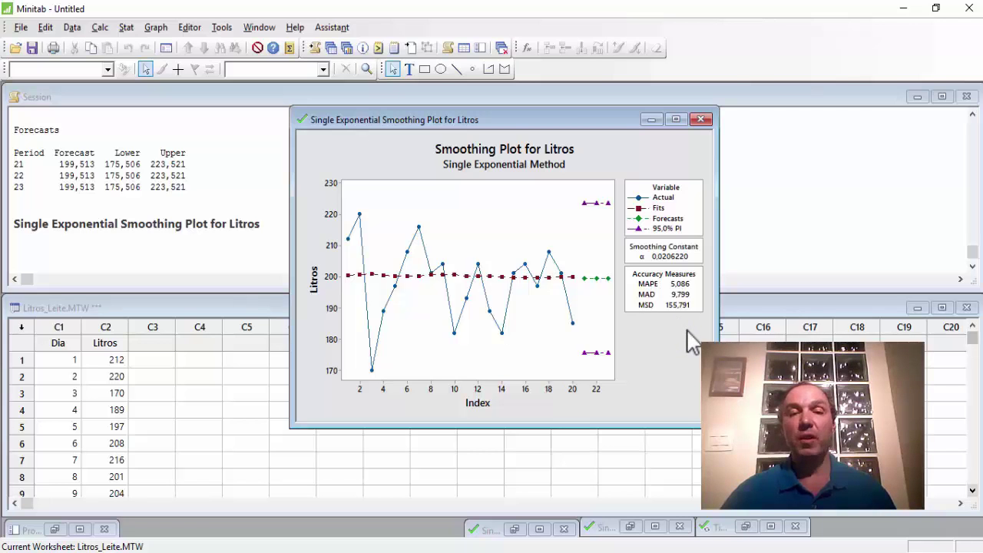
click(649, 121)
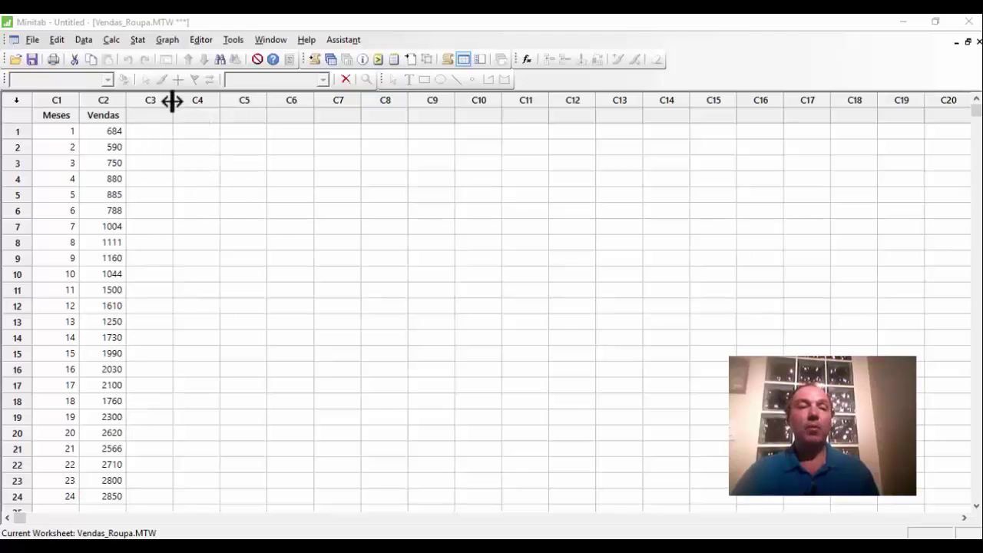
Create a simple time series plot of the Vendas column from the clothing sales worksheet.
click(166, 40)
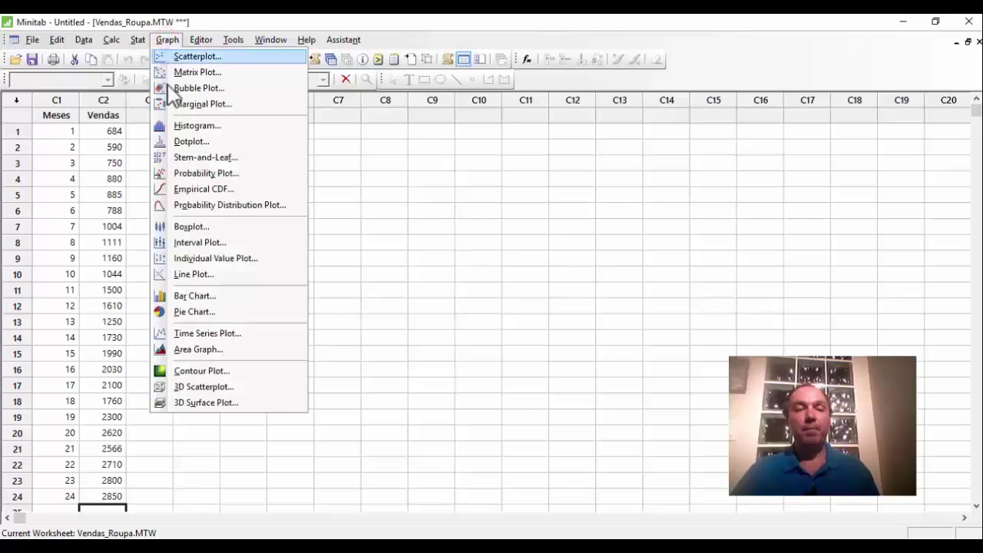
click(198, 335)
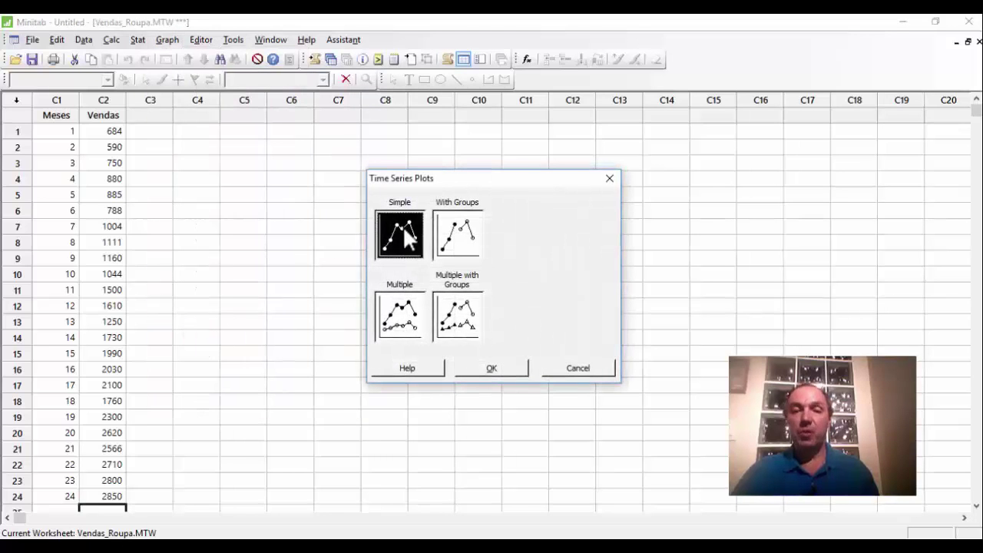
click(495, 366)
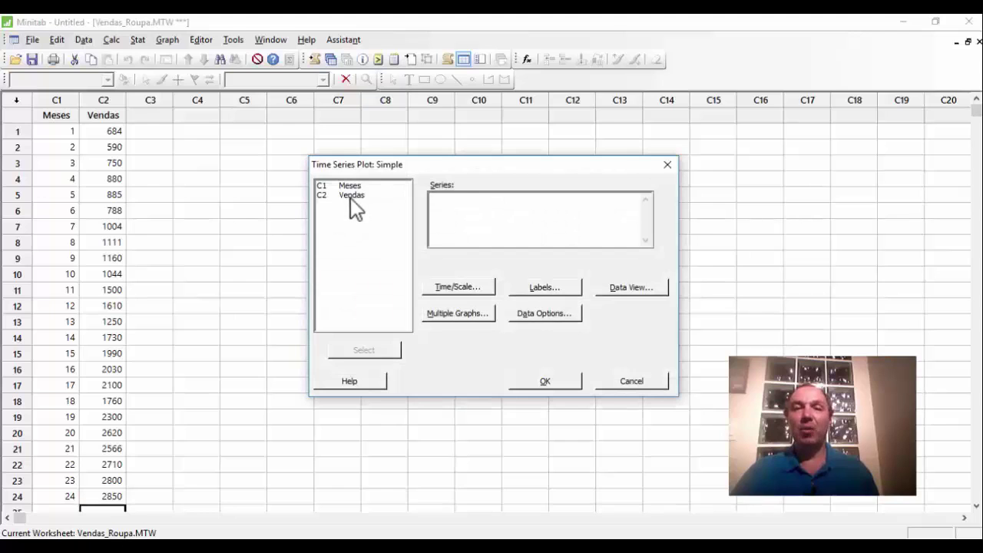
click(350, 197)
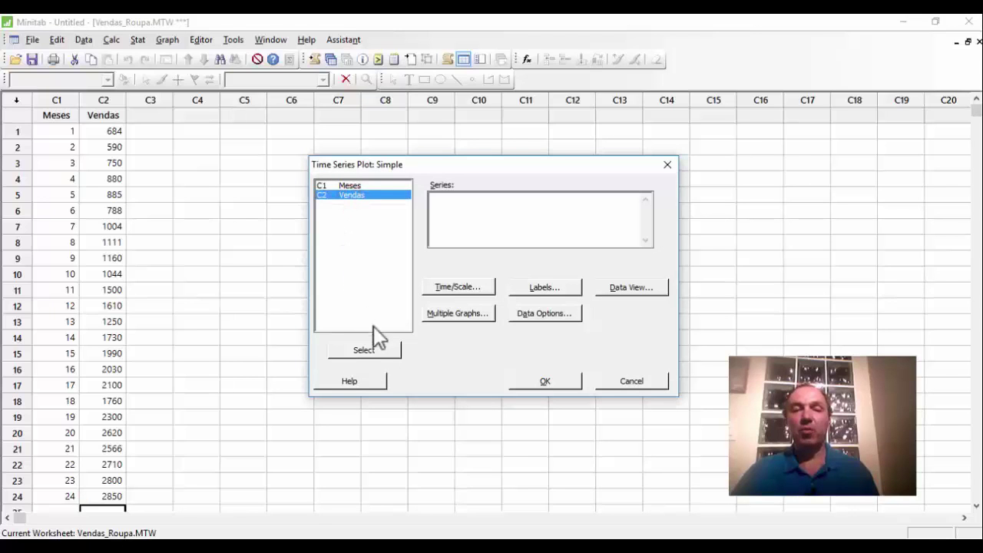
click(379, 350)
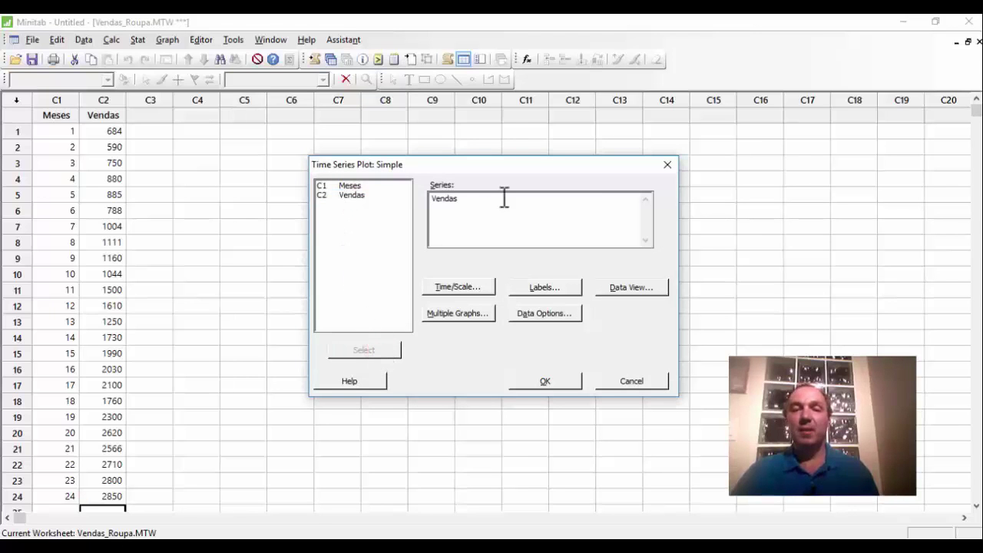
click(544, 384)
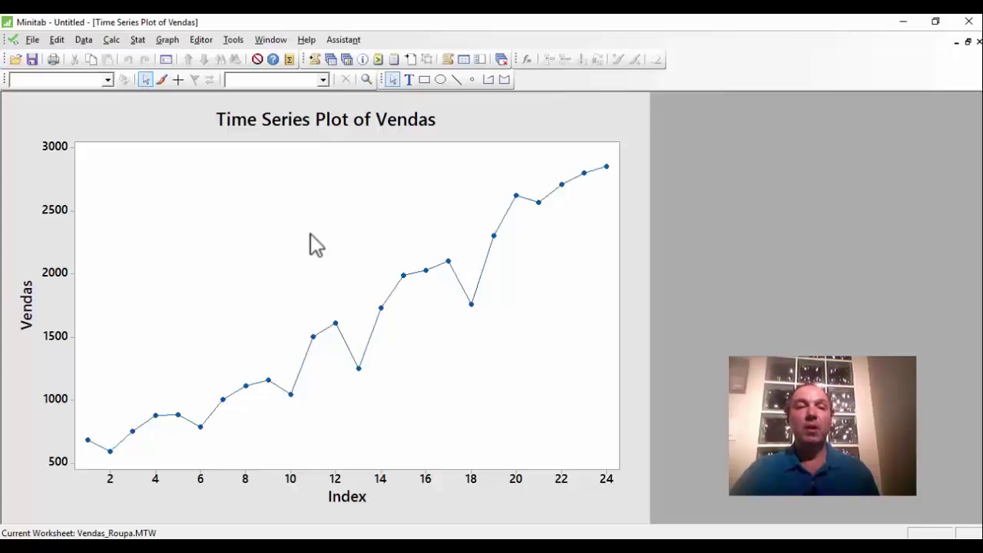
Set up Double Exponential Smoothing for Vendas with Optimal ARIMA weights and 3 forecasts, leaving the starting origin blank.
click(137, 40)
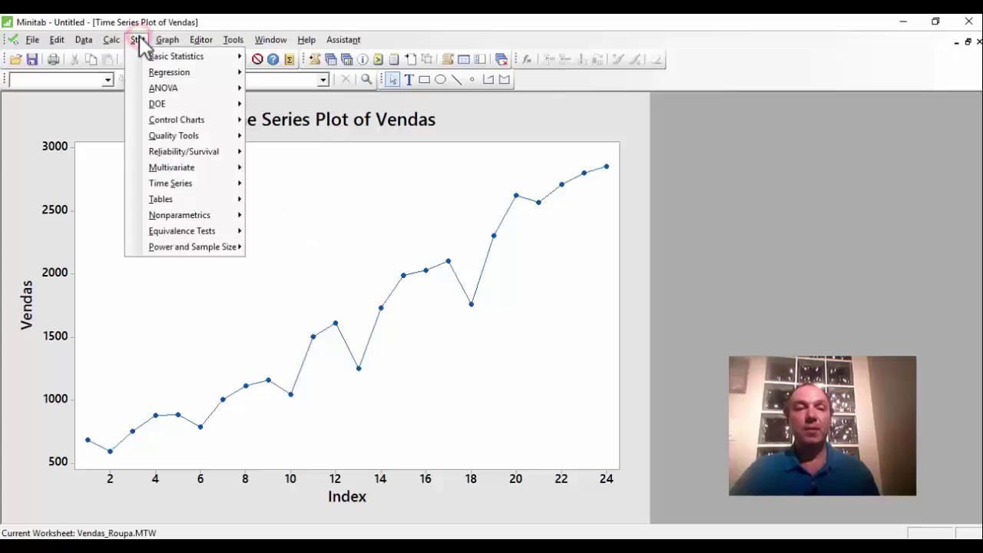
mouse_move(165, 185)
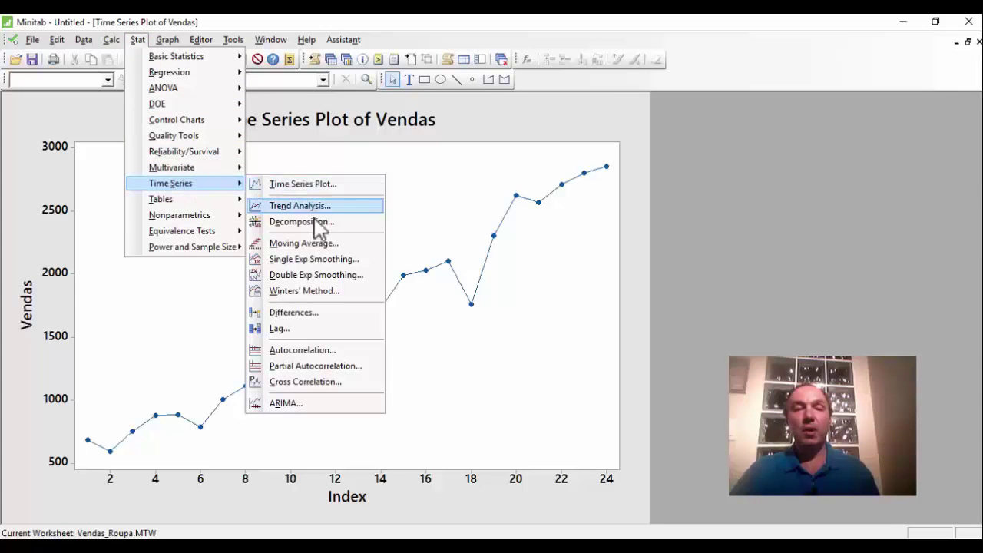
click(329, 276)
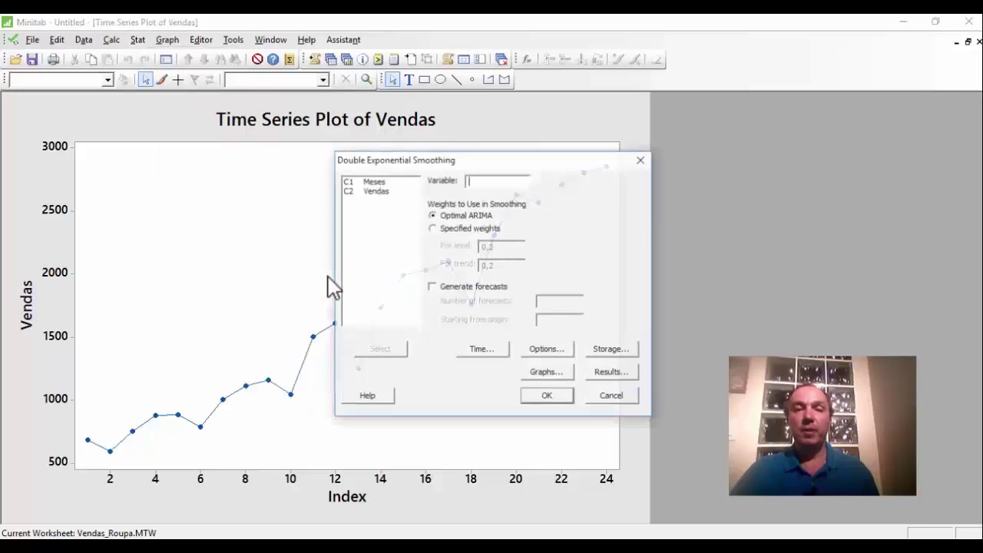
click(375, 193)
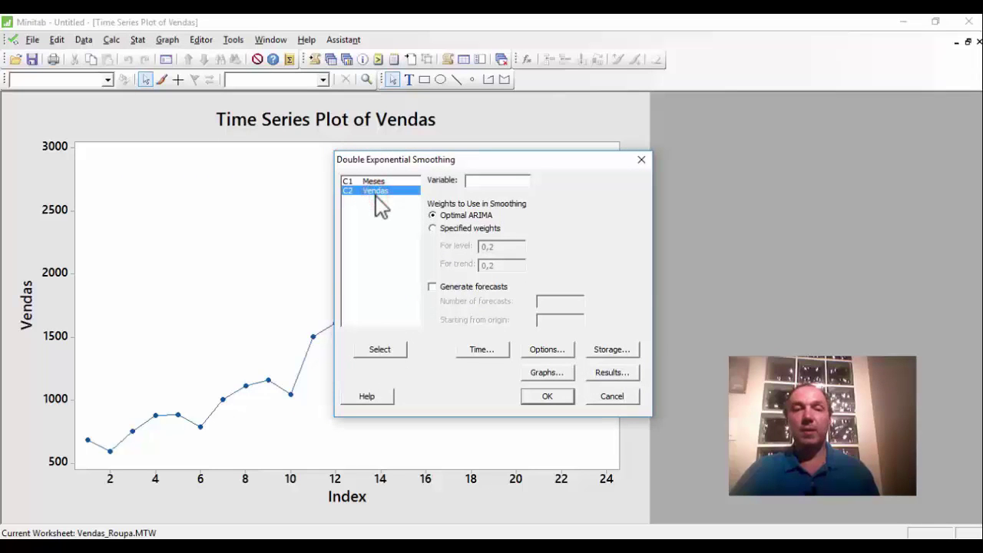
click(384, 352)
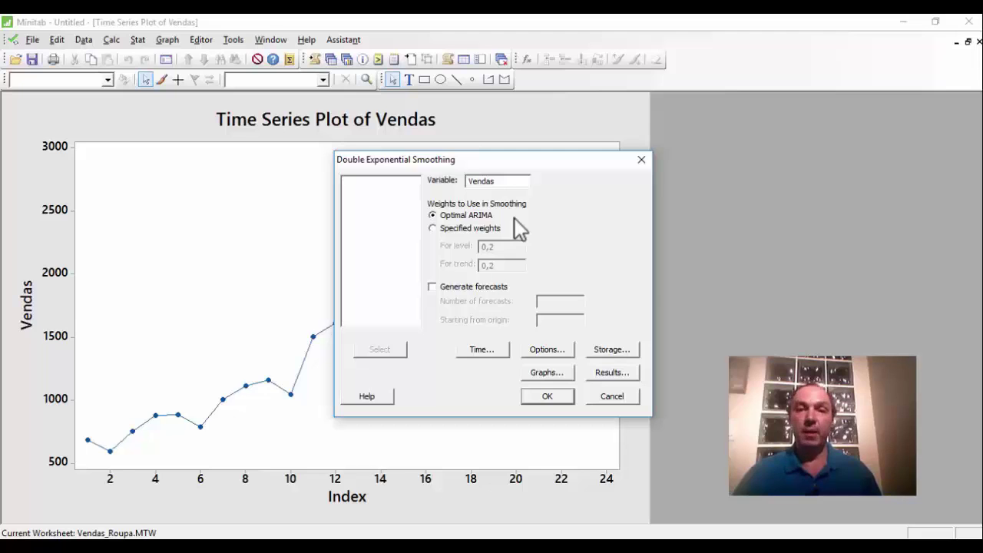
click(432, 288)
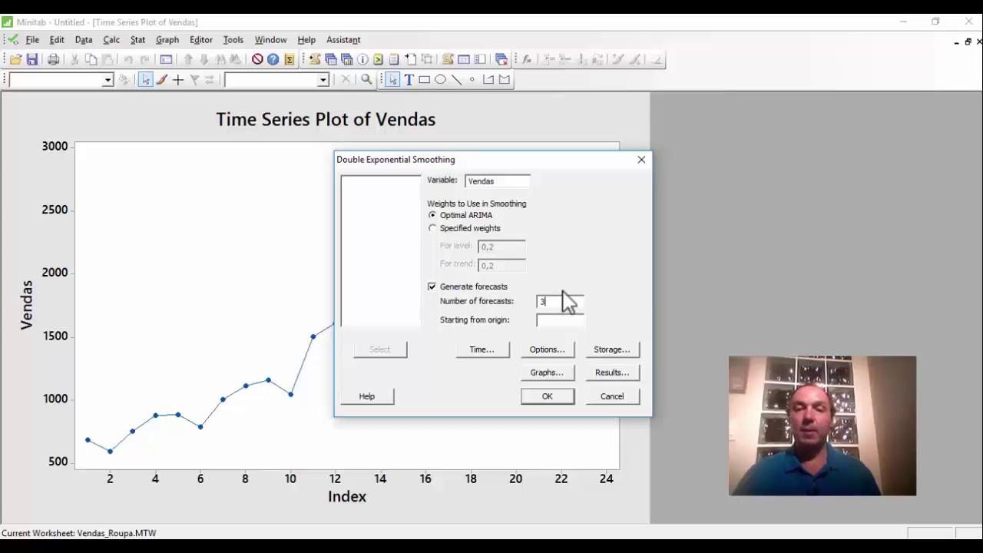
Choose to store the forecasts together with their upper and lower 95% prediction limits.
click(611, 351)
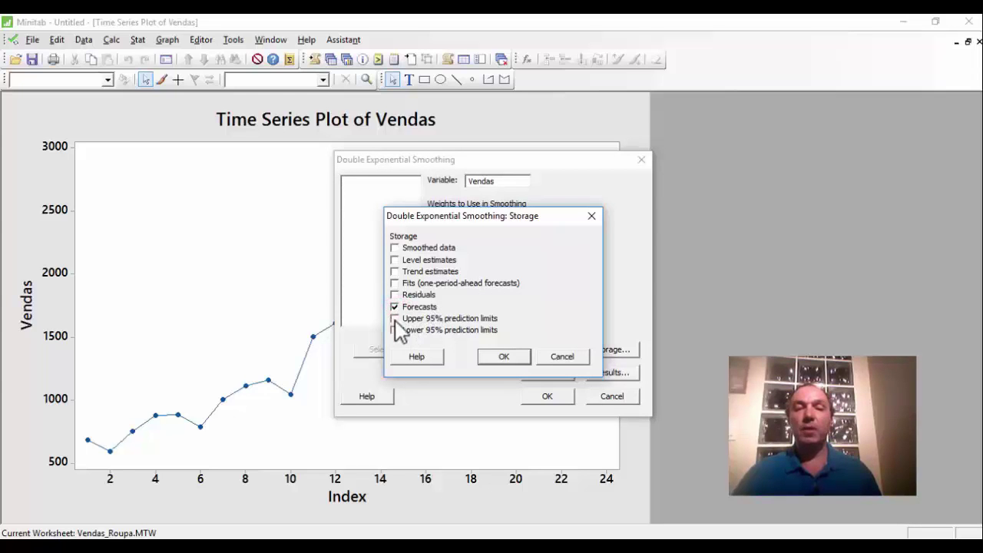
click(395, 318)
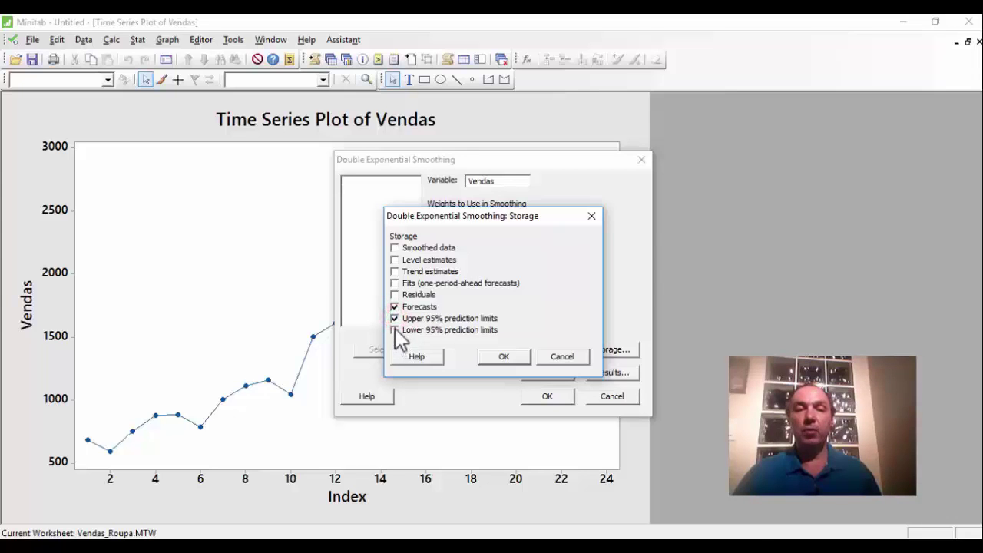
click(395, 330)
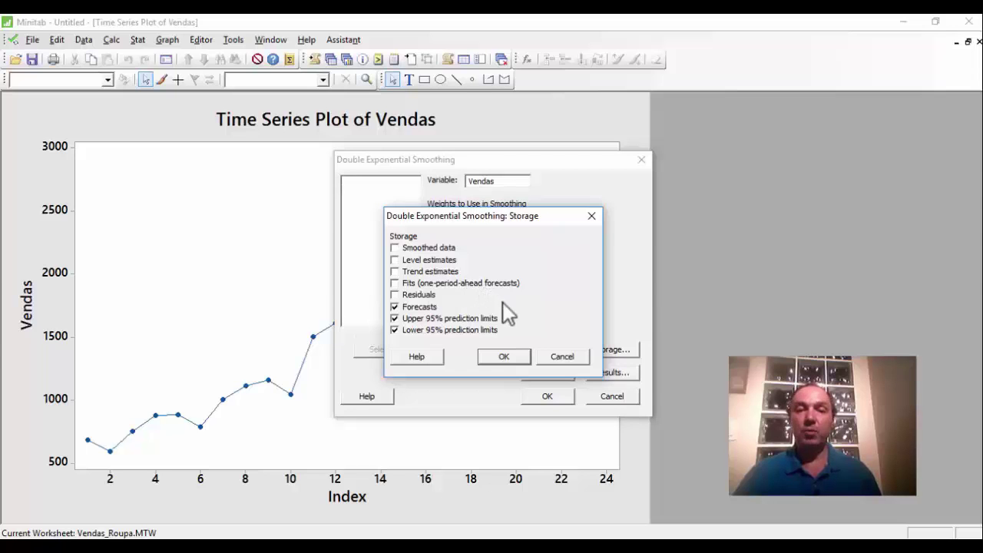
click(512, 357)
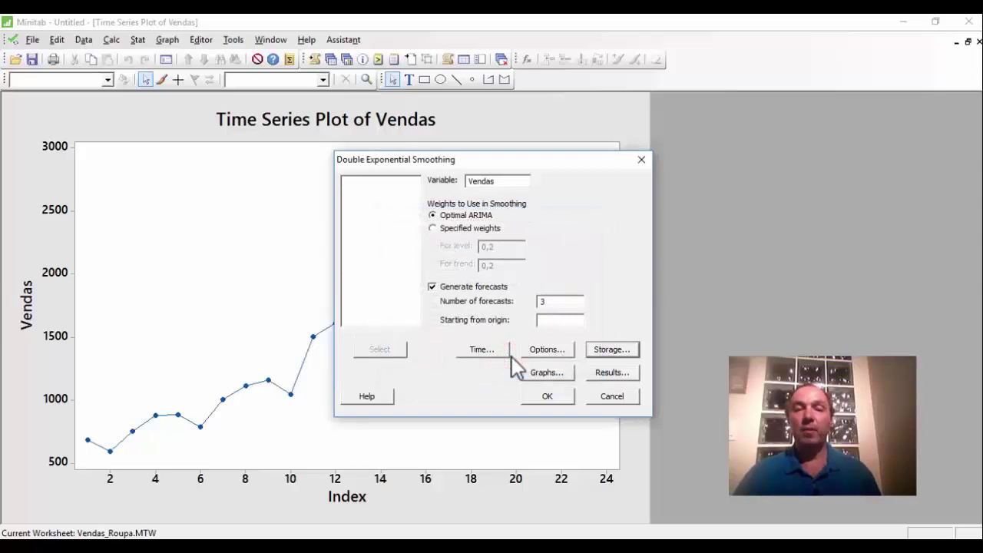
Generate the double exponential smoothing plot without a custom title, and minimize it to bring the worksheet back to full size.
click(550, 349)
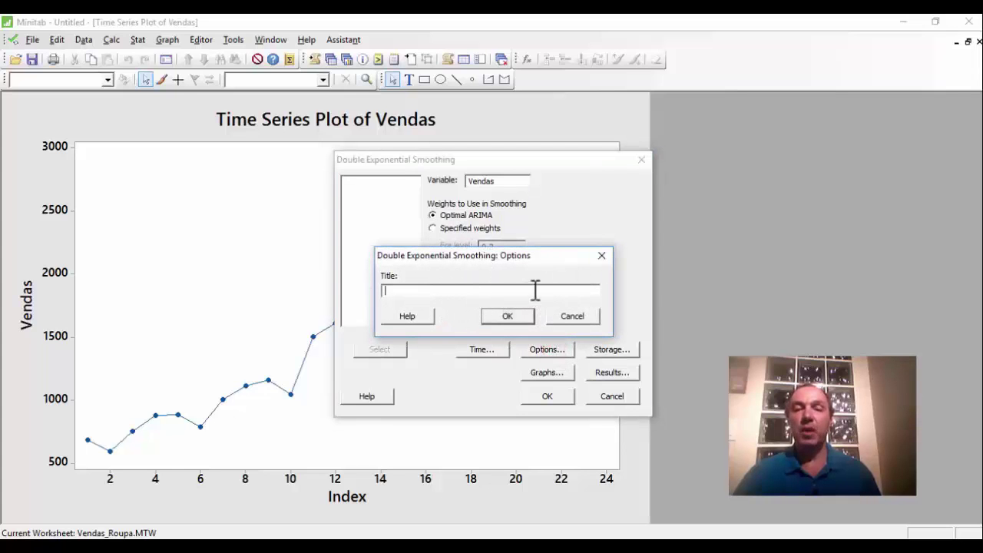
click(602, 257)
click(550, 400)
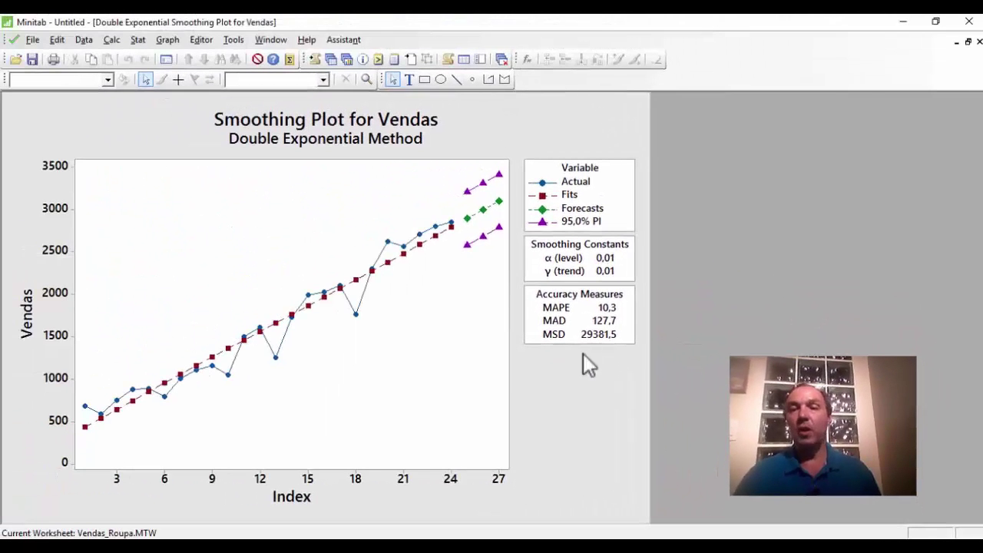
click(955, 42)
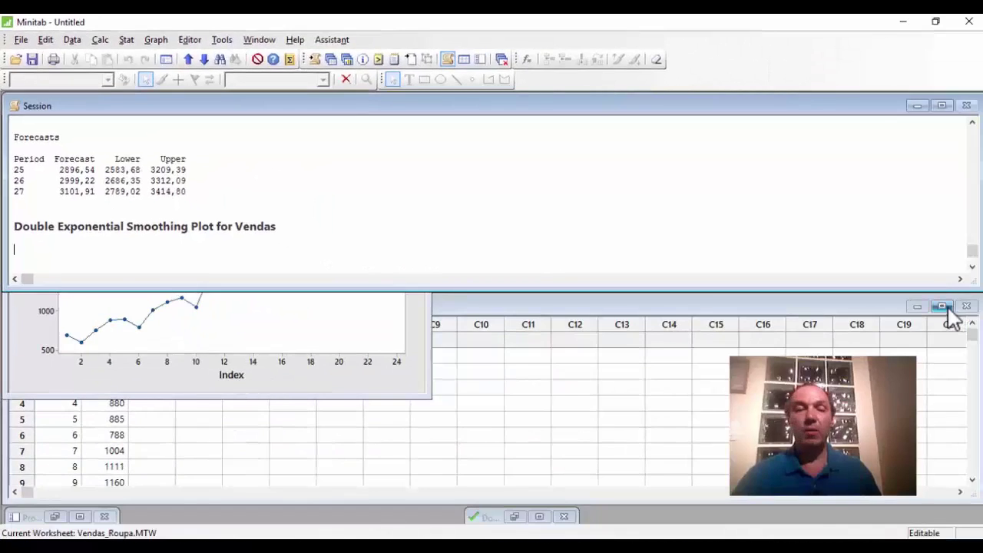
click(944, 306)
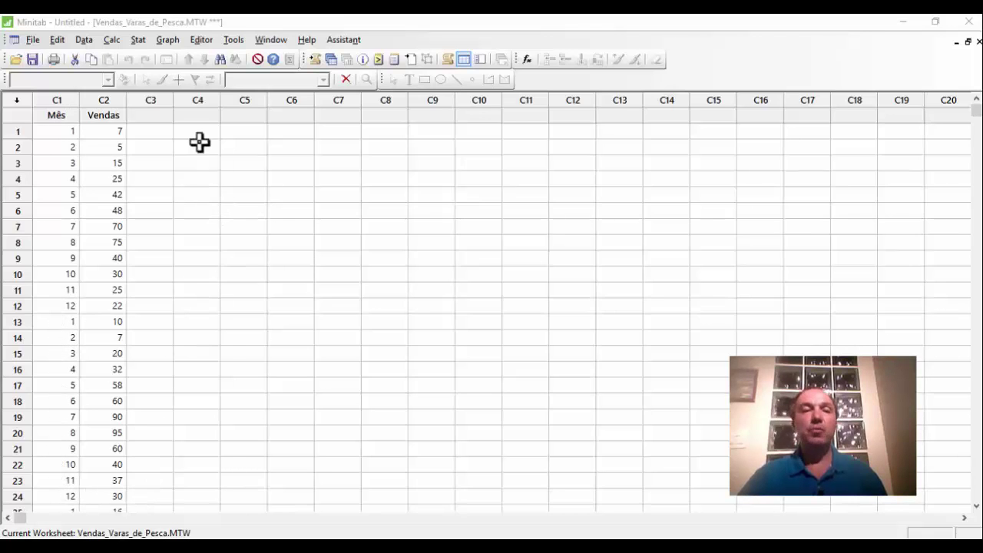
Create a simple time series plot of the Vendas column from the Vendas_Varas_de_Pesca worksheet.
click(169, 39)
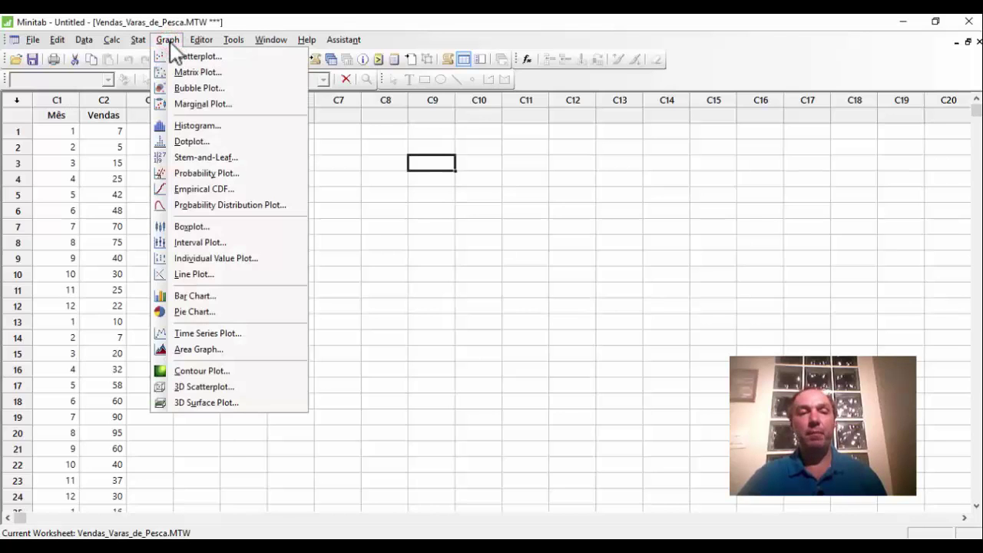
click(224, 335)
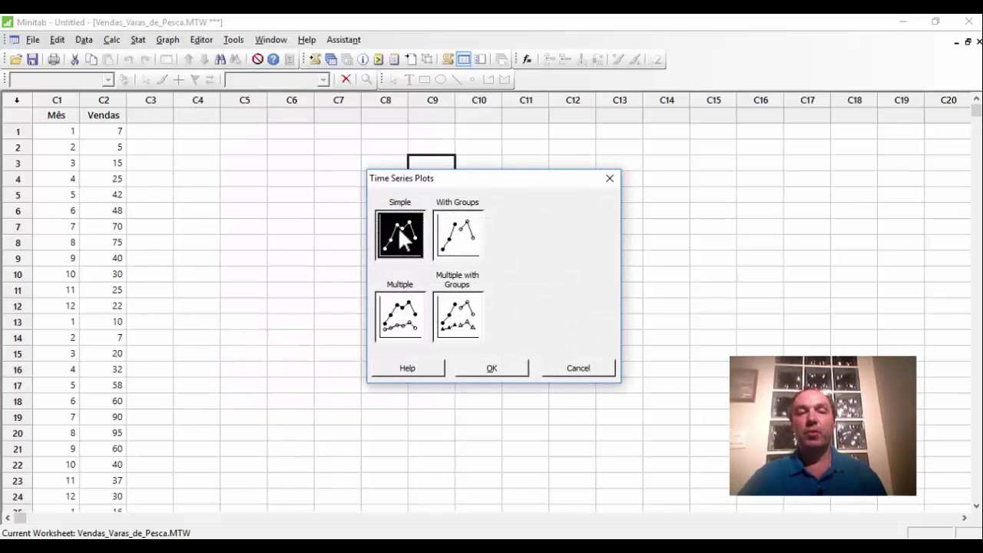
click(509, 369)
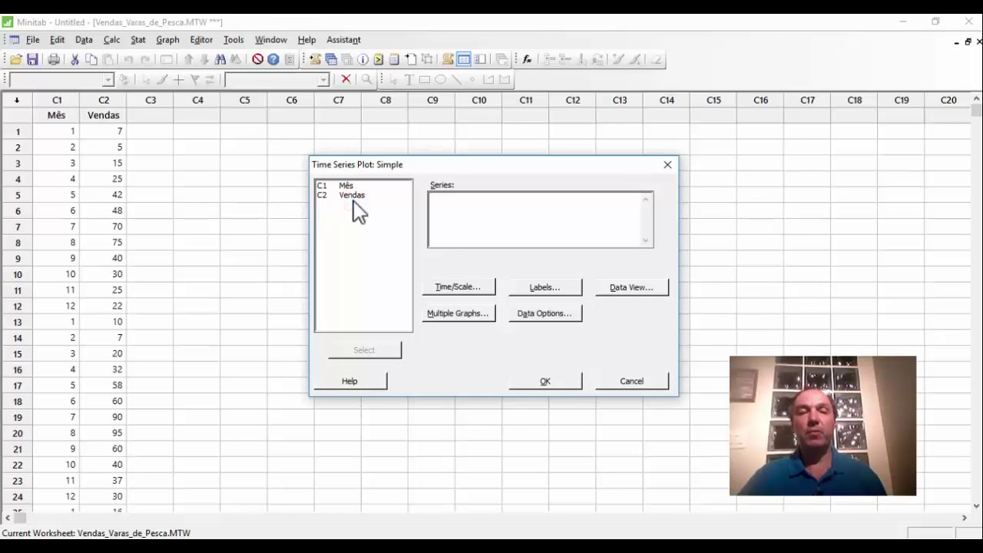
click(349, 195)
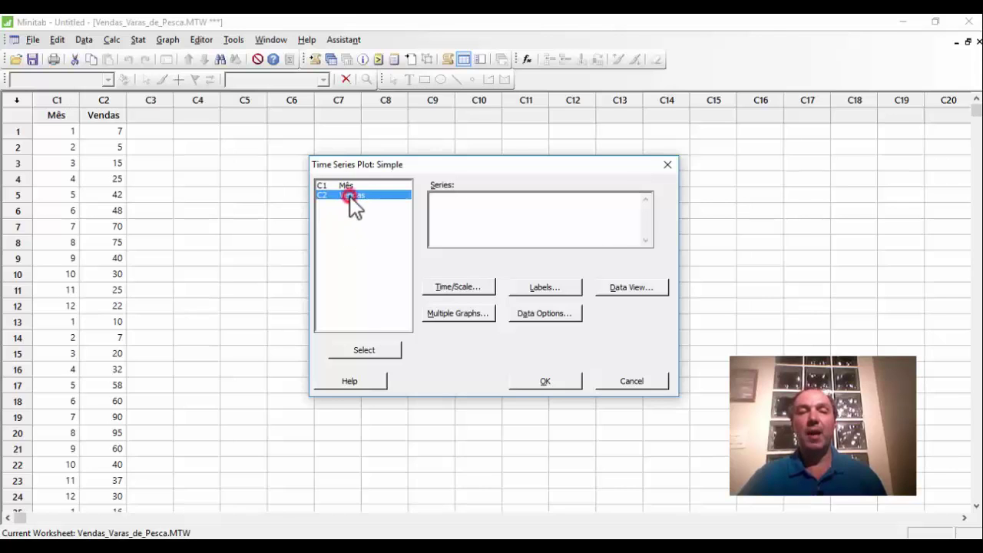
click(366, 351)
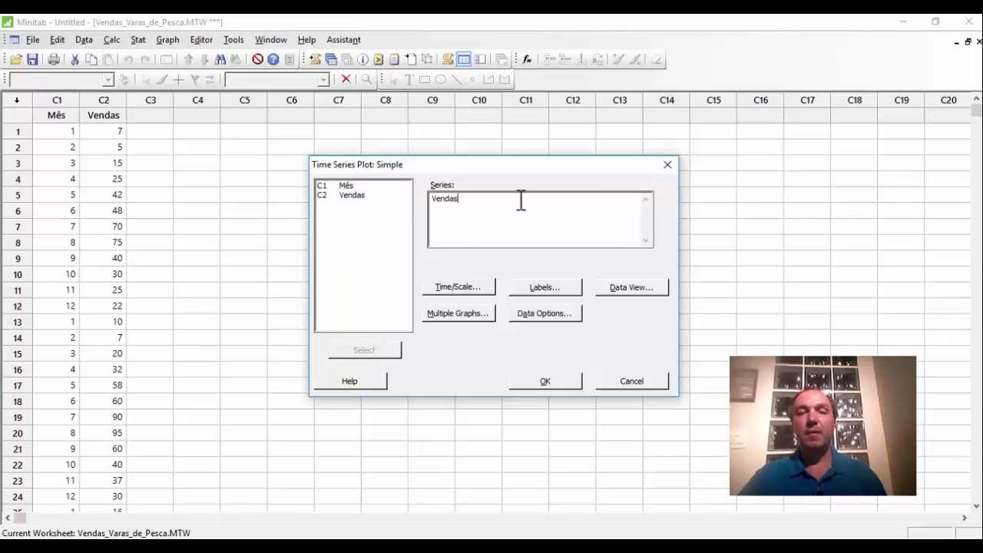
click(554, 380)
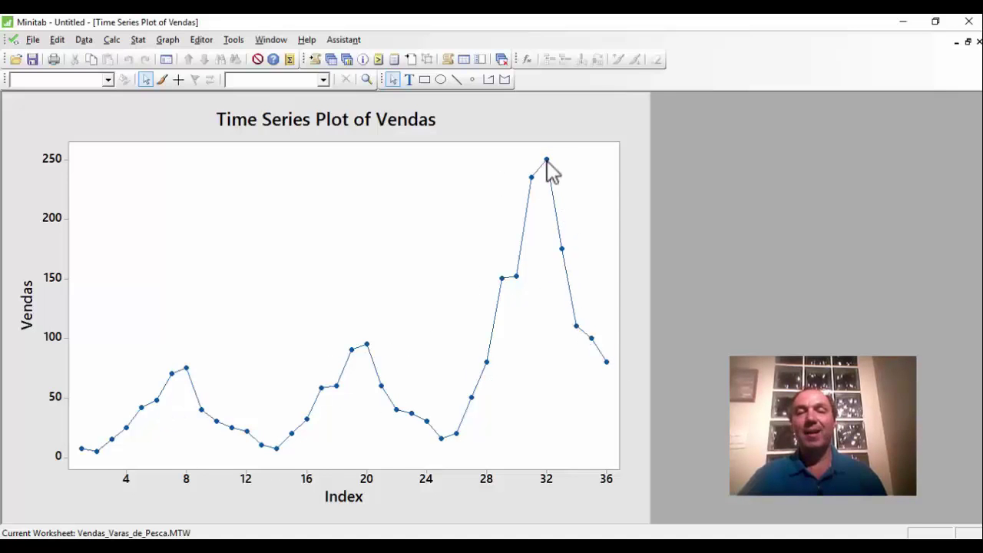
Start Winters' Method with Vendas as the variable and move its dialog beside the time series plot so the curve is uncovered.
mouse_move(545, 163)
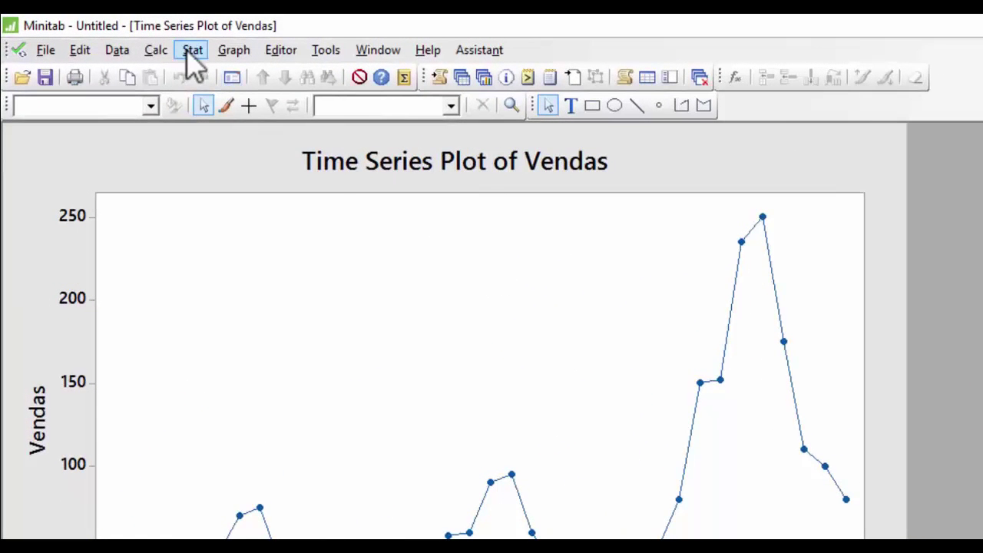
click(192, 52)
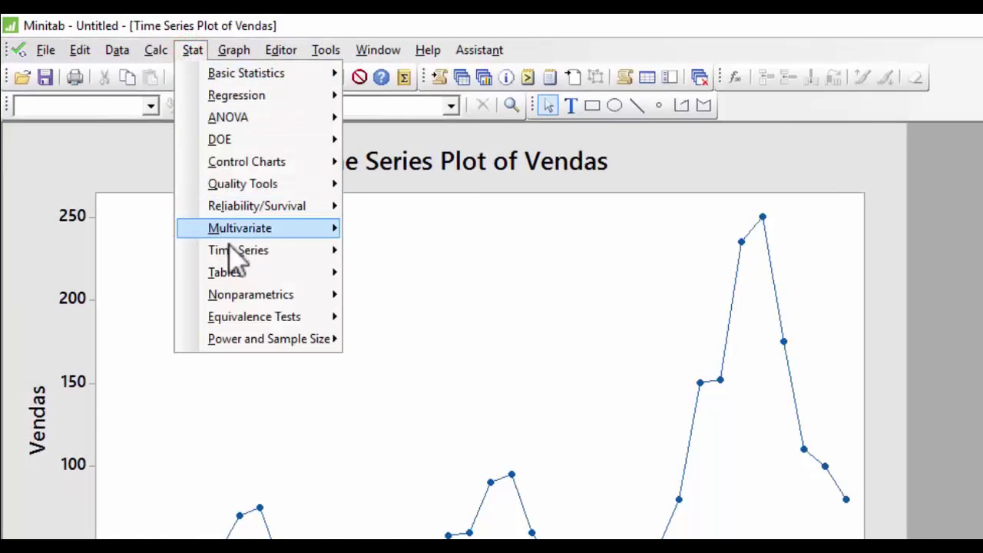
mouse_move(229, 249)
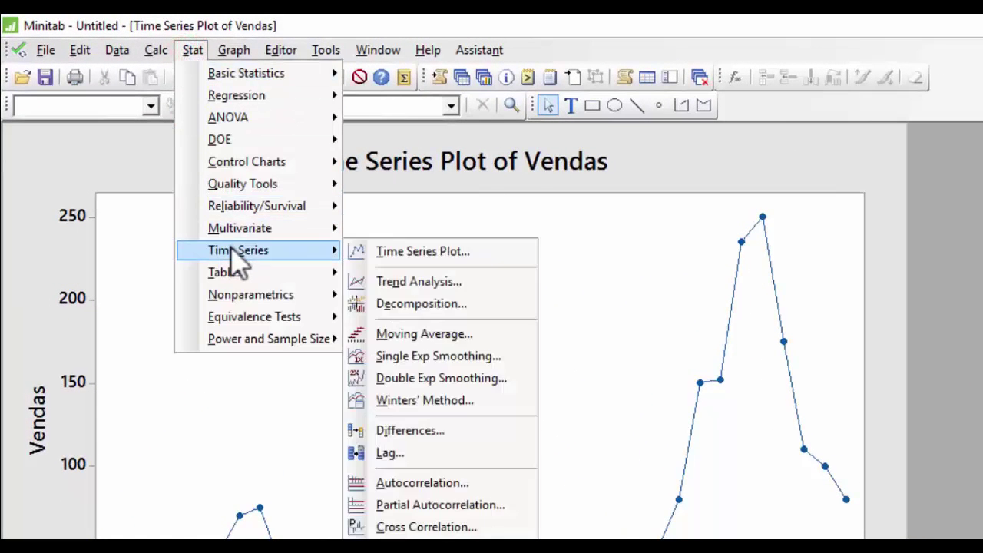
click(482, 402)
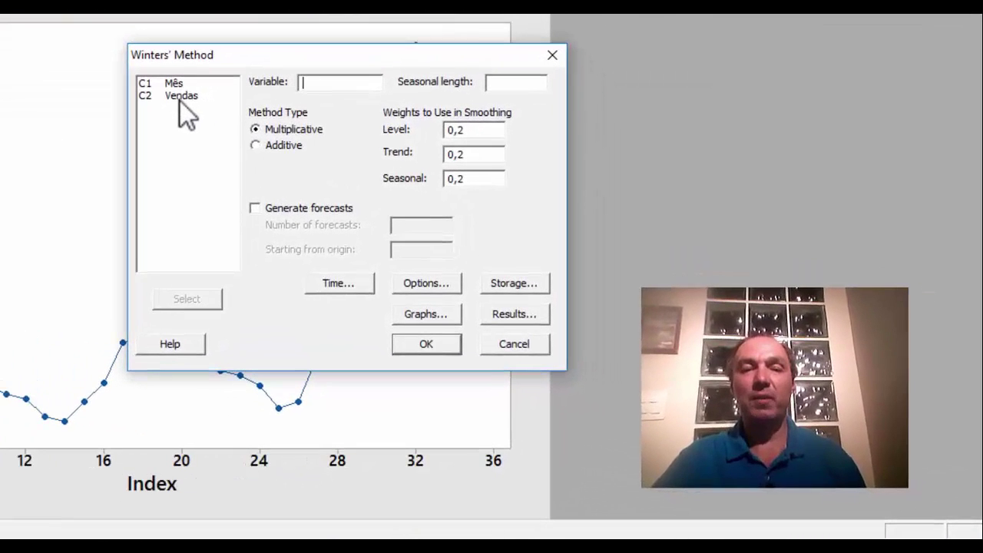
click(366, 200)
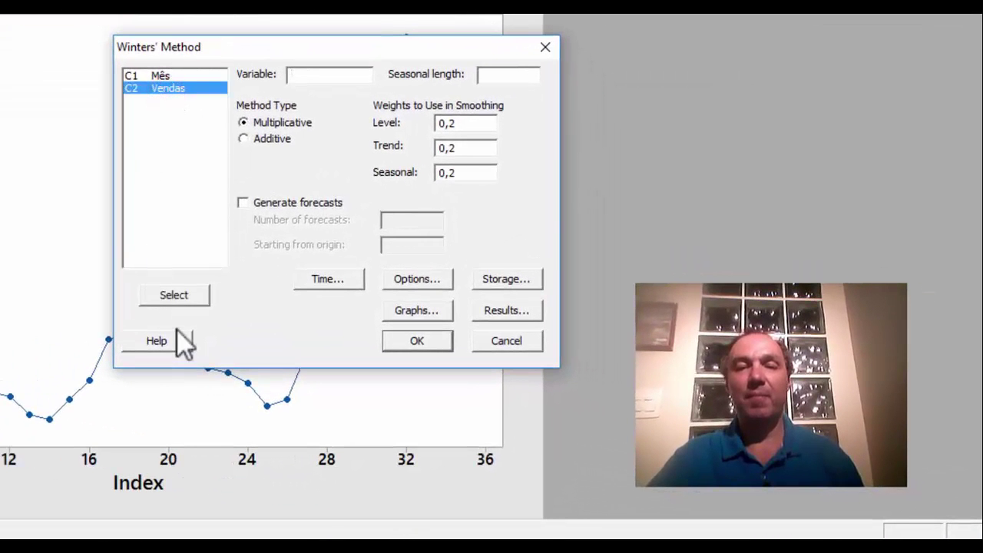
click(174, 298)
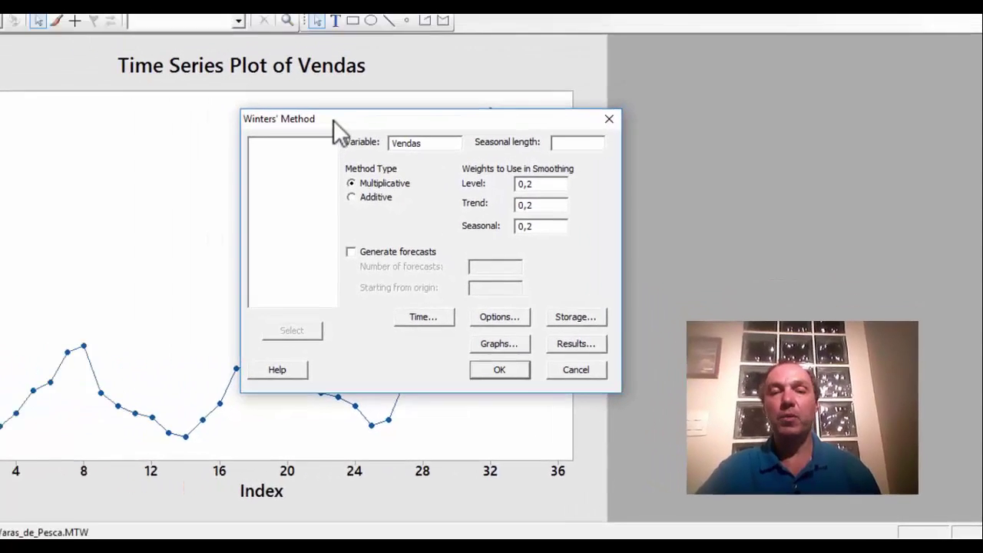
drag(224, 46, 438, 64)
drag(567, 187, 710, 181)
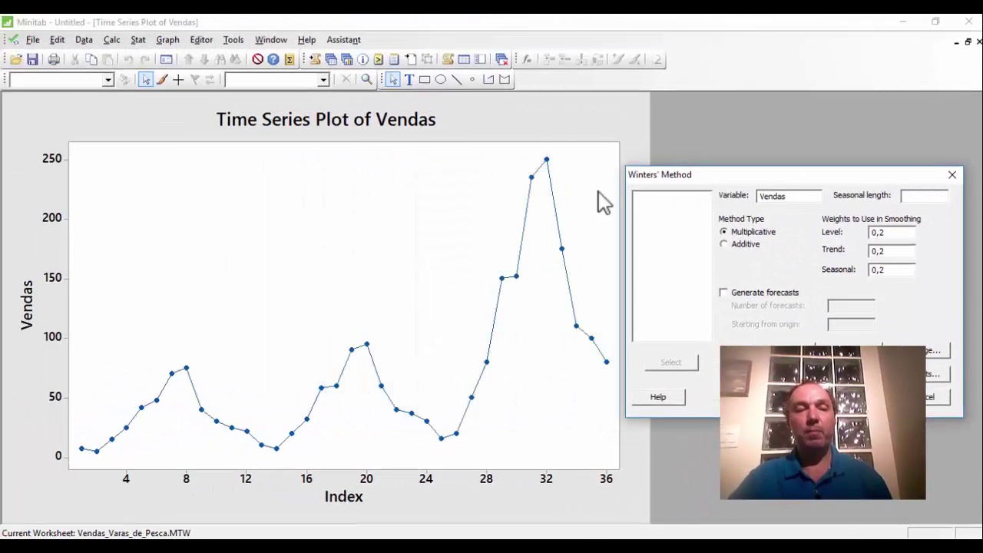